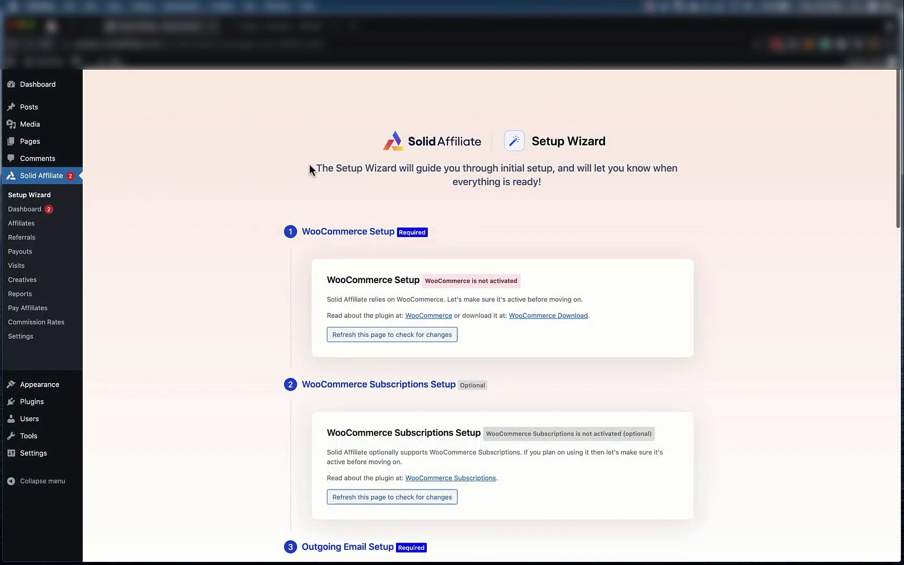
Activate the WooCommerce plugin, then recheck the Setup Wizard so it shows WooCommerce active
scroll(260, 181, "down", 2)
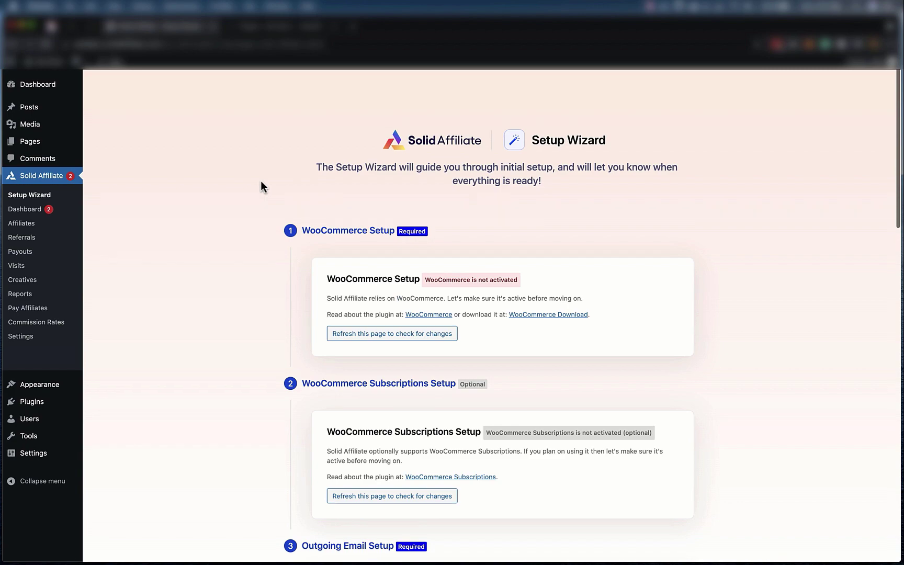
scroll(260, 181, "down", 5)
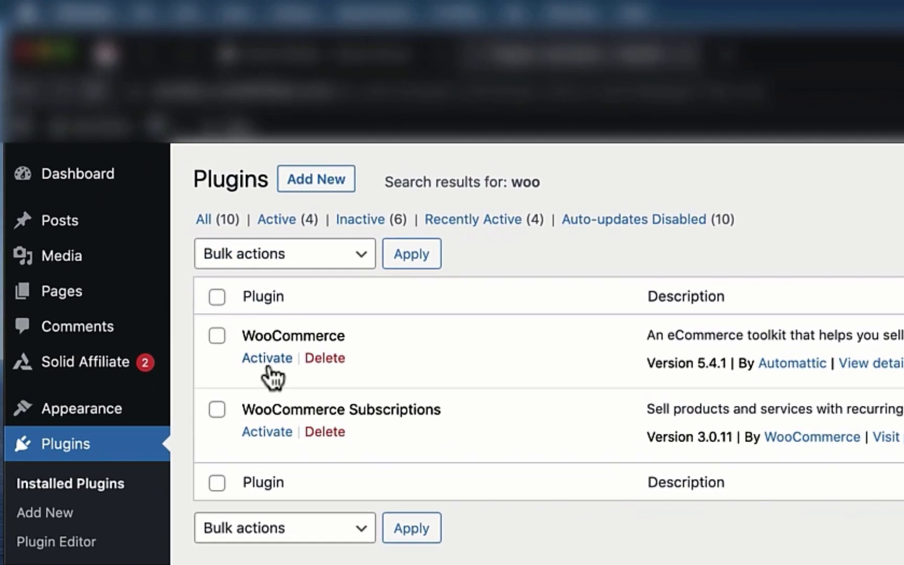
left_click(269, 366)
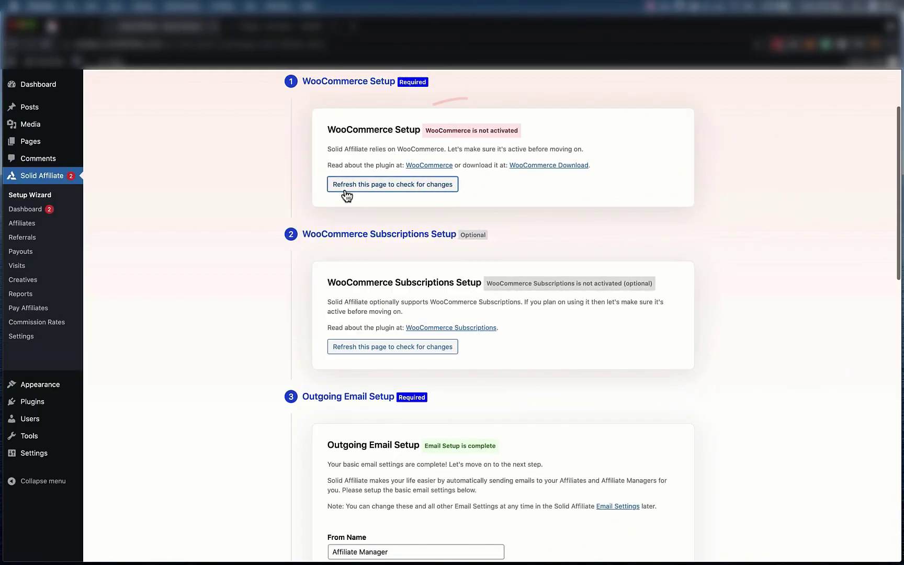
left_click(345, 187)
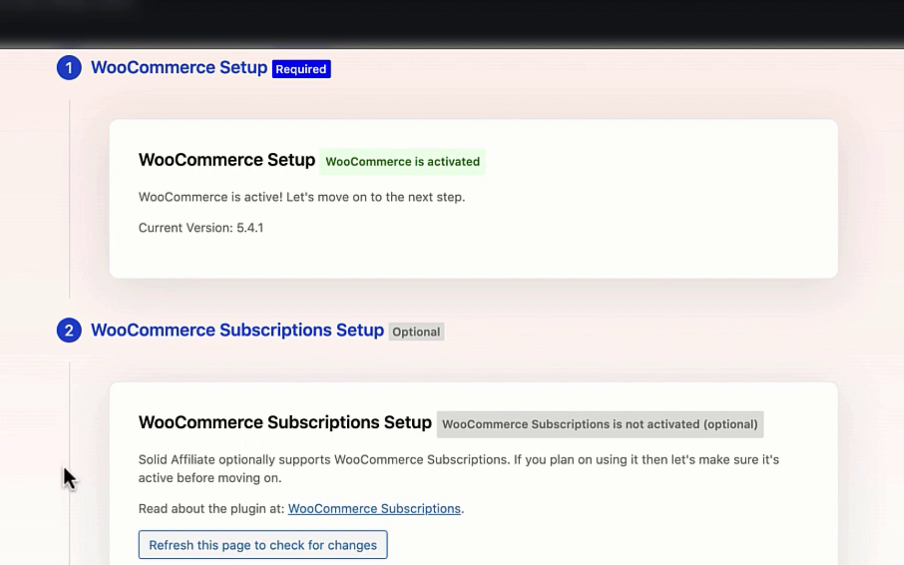
Overwrite the From Name and the From Email mailbox with the sender's own, then update email settings
scroll(64, 467, "down", 5)
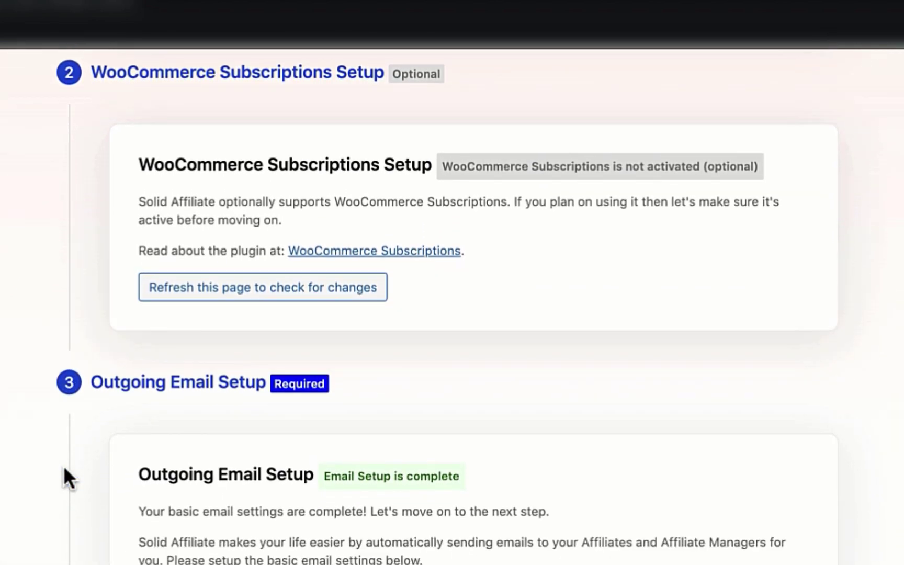
scroll(78, 227, "down", 5)
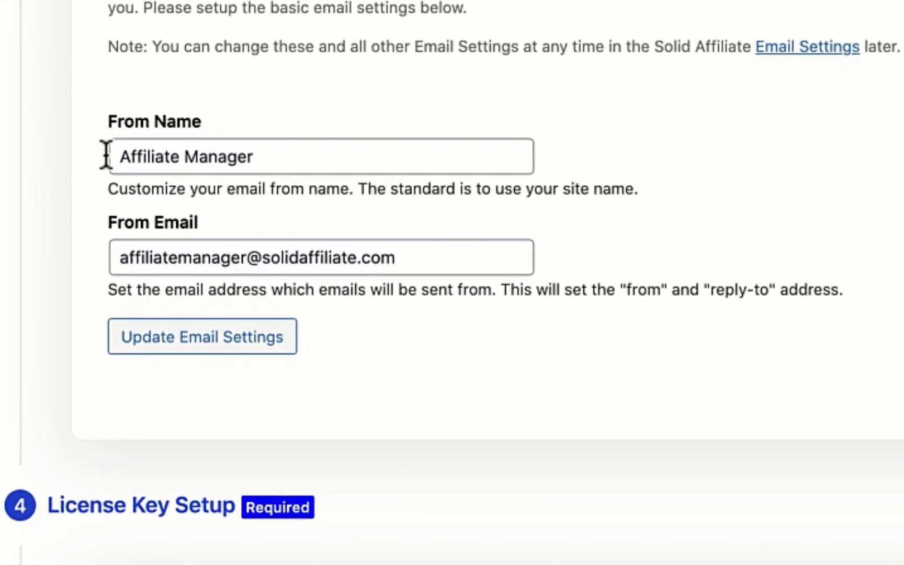
left_click_drag(121, 156, 148, 156)
key("super+a")
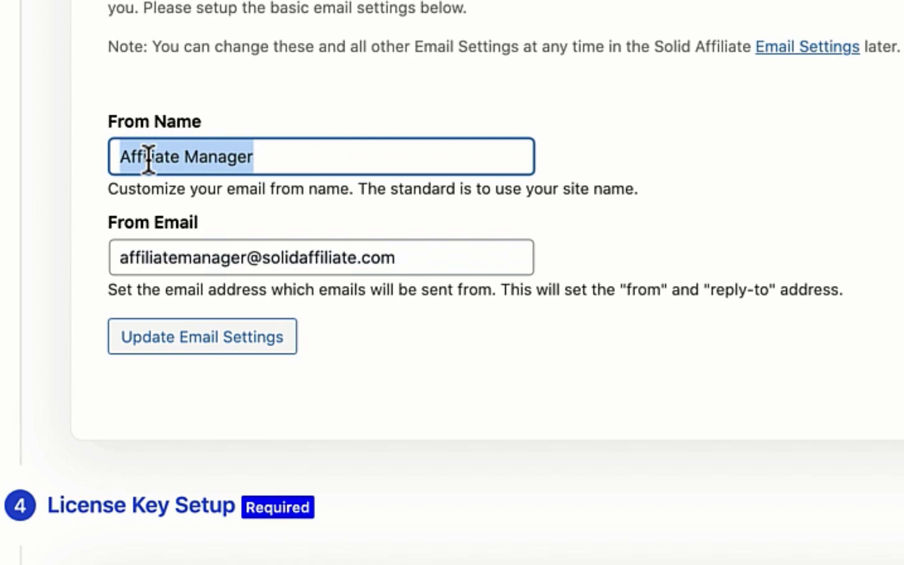
type("Mike Ho")
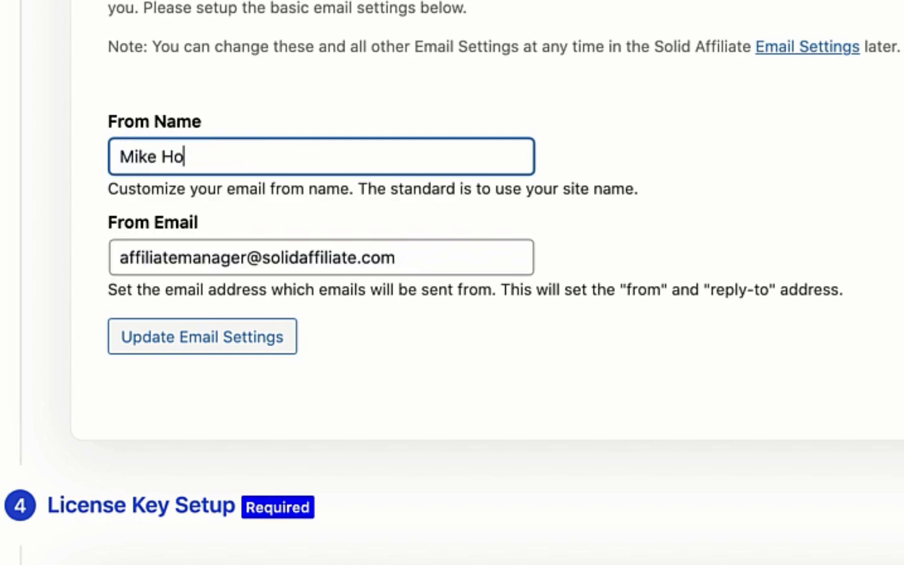
double_click(188, 257)
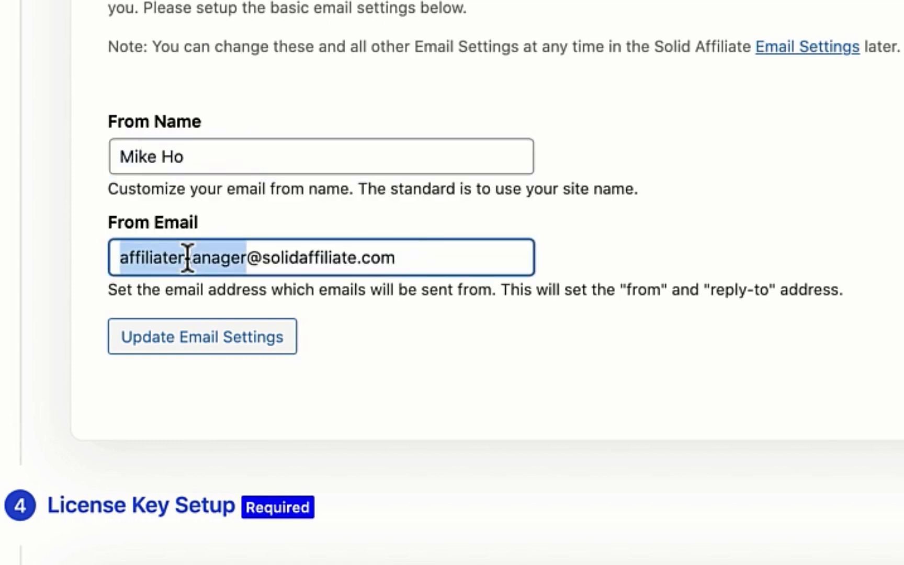
type("mike")
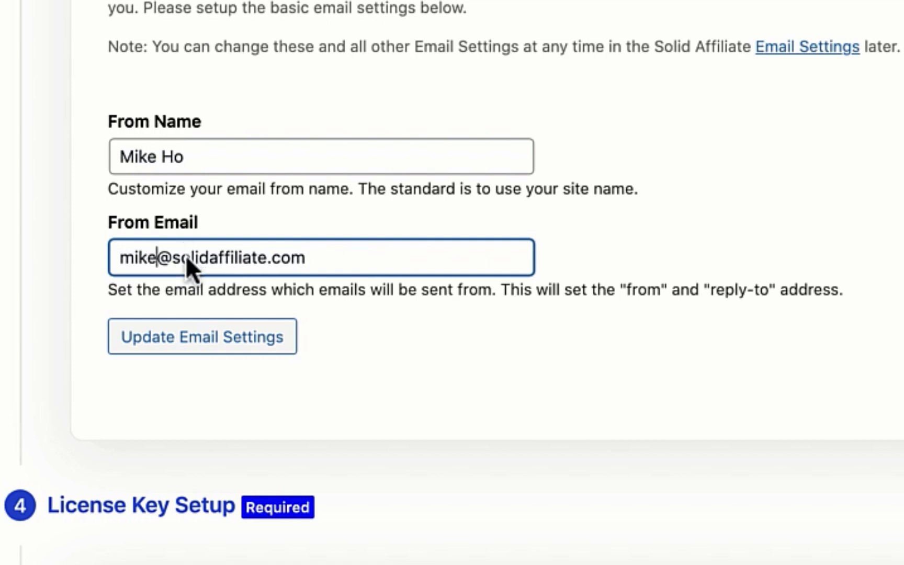
left_click(206, 347)
left_click(209, 345)
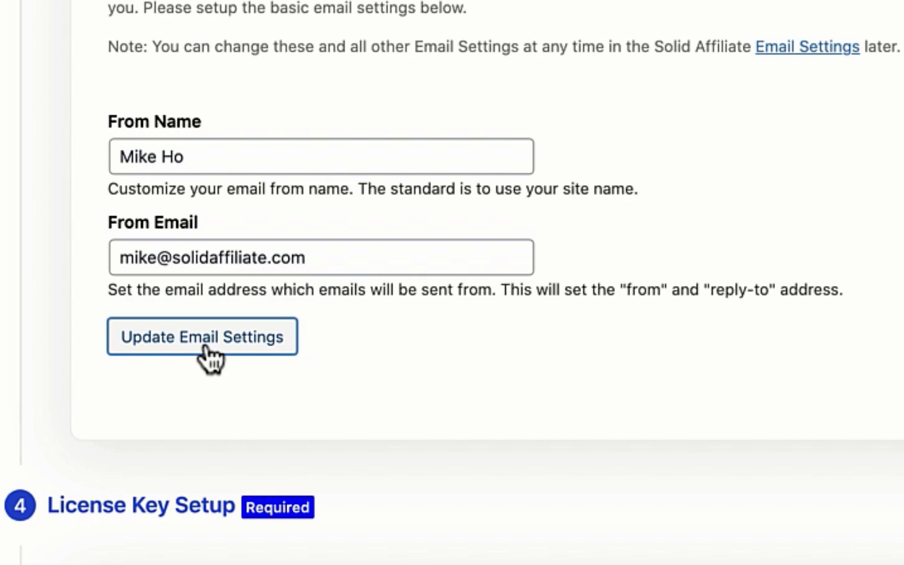
Enter and activate the saved license key, then create the Affiliate Portal page
scroll(209, 360, "down", 15)
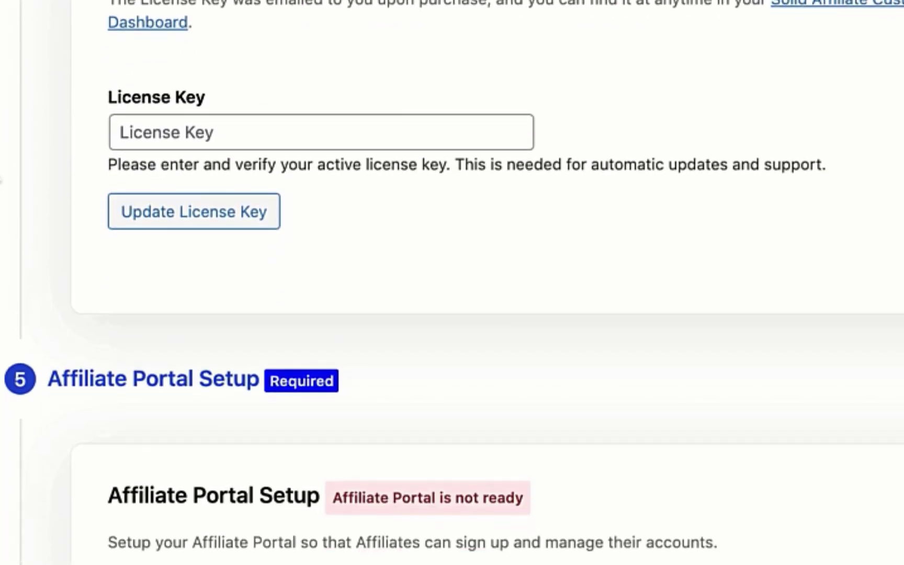
scroll(451, 282, "down", 1)
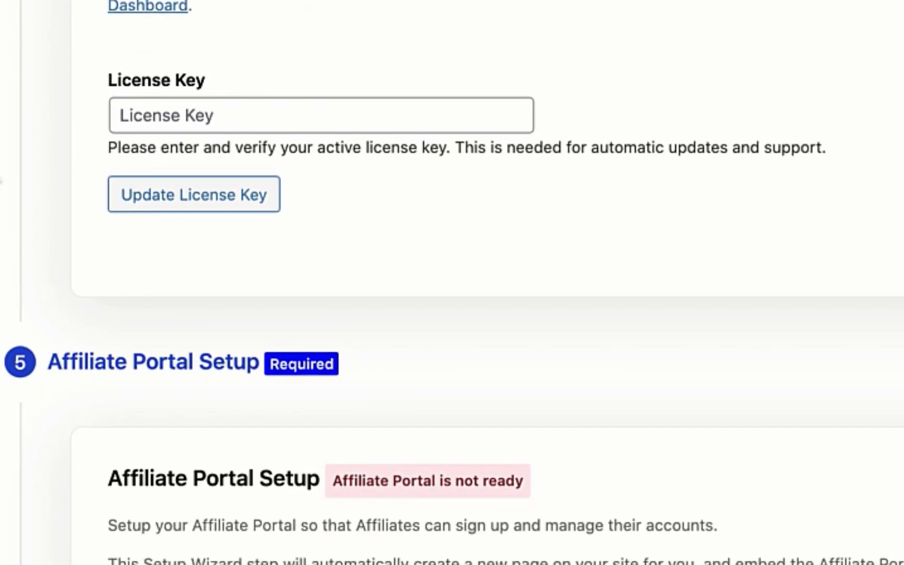
left_click(168, 116)
key("Down")
key("Down")
key("Down")
key("Down")
key("Return")
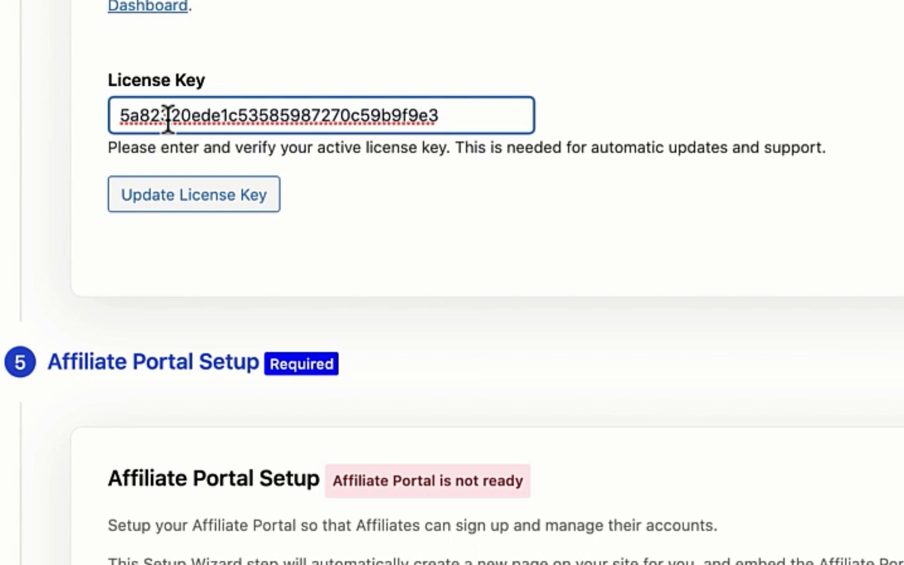
left_click(216, 202)
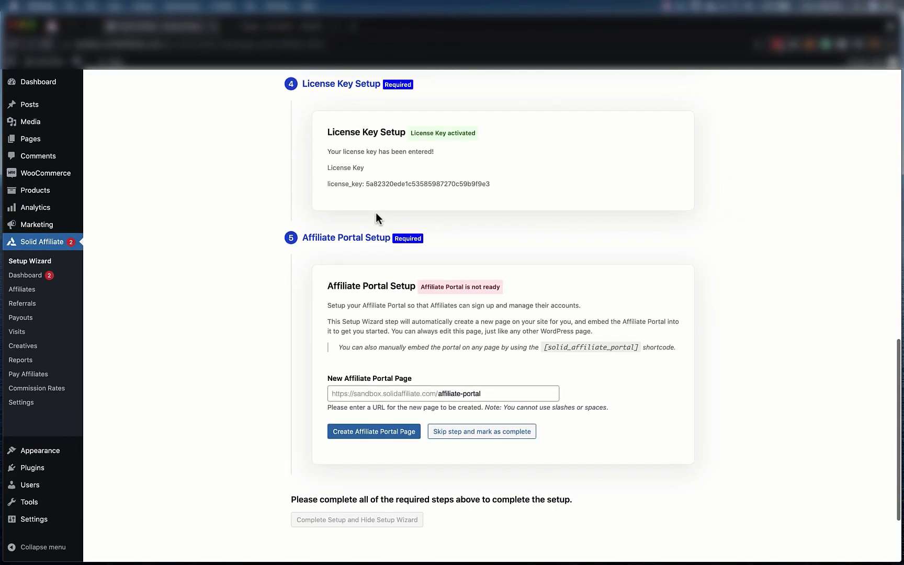
scroll(376, 213, "down", 3)
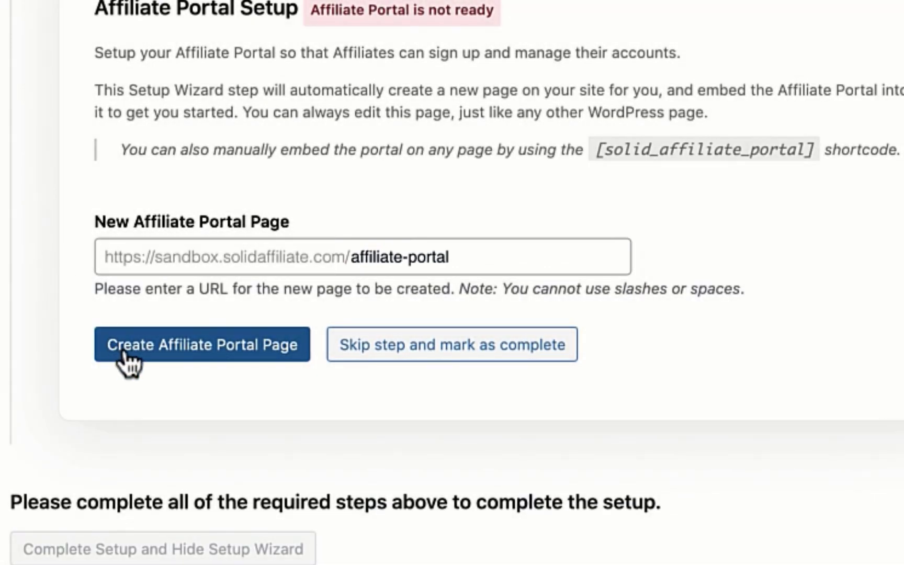
left_click(125, 353)
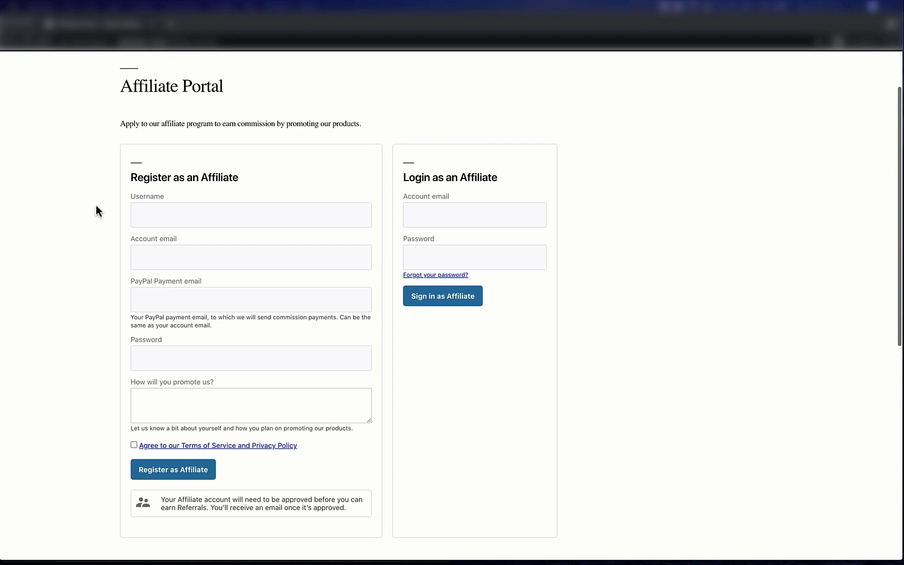
Register a test affiliate with username, account and PayPal emails, password, YouTube-channel promotion text, accepting the terms
left_click(154, 209)
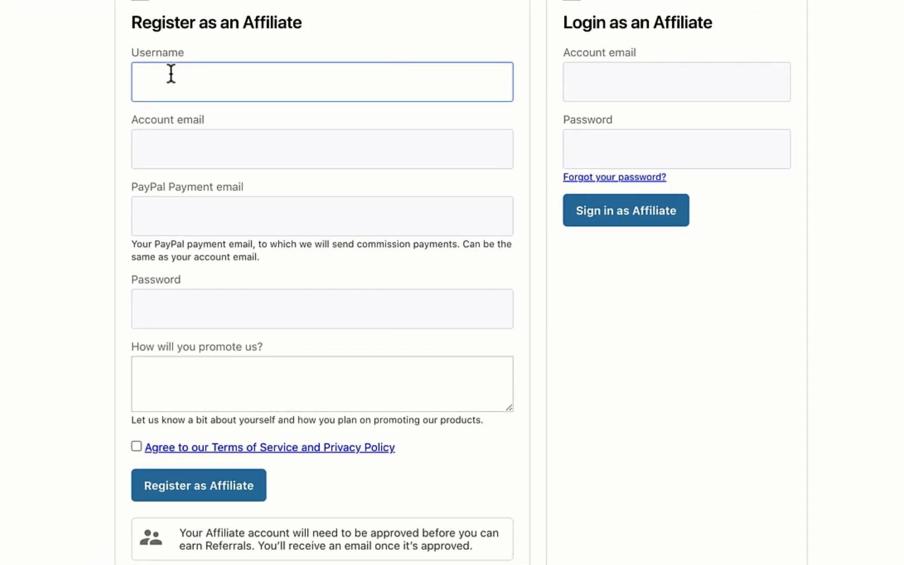
type("john.smith")
key("Tab")
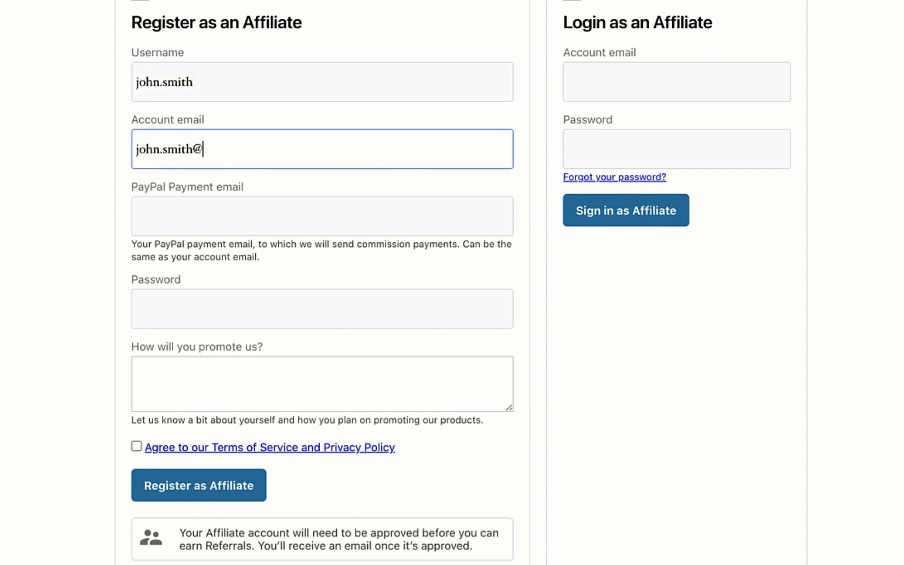
key("Tab")
key("Tab")
type("password123")
key("Tab")
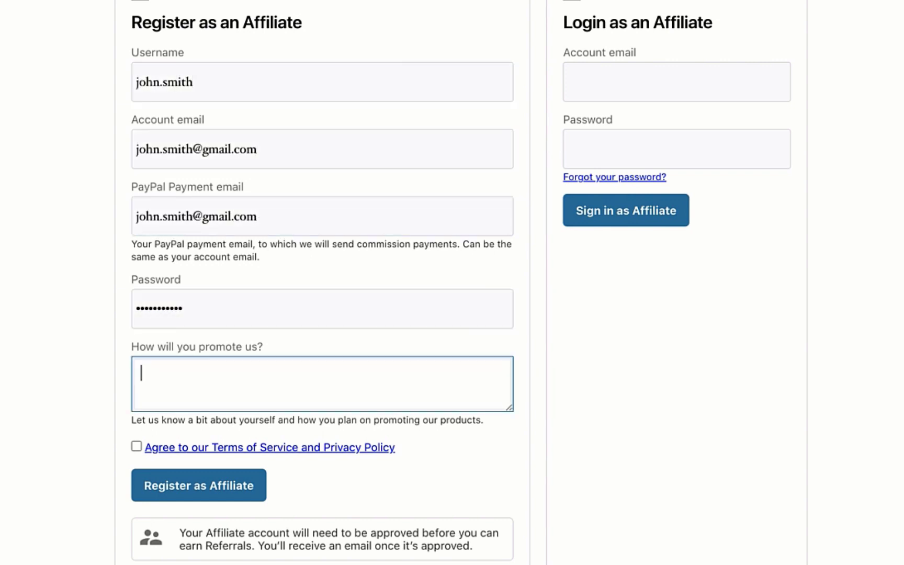
type("I run a popular YouTube channel with ")
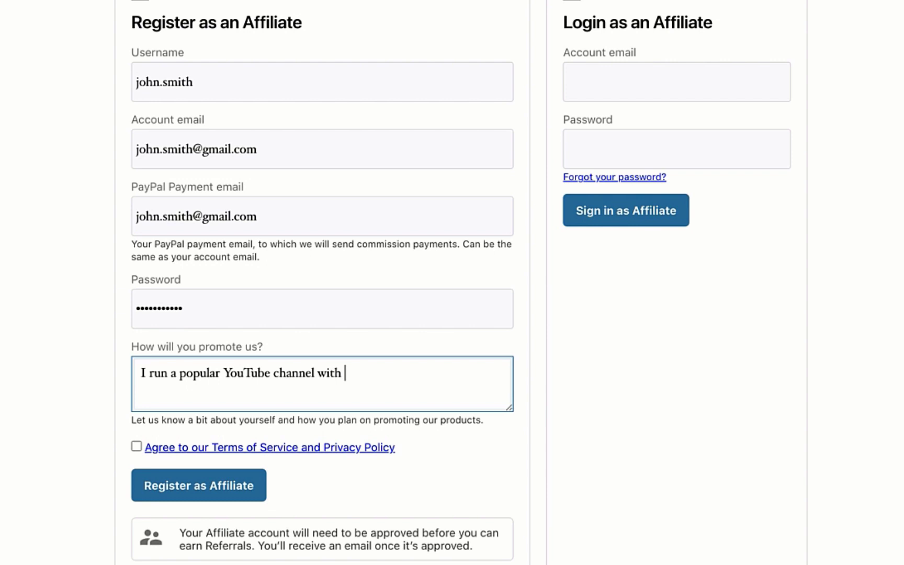
type("over 25,000 subscribers. I'l")
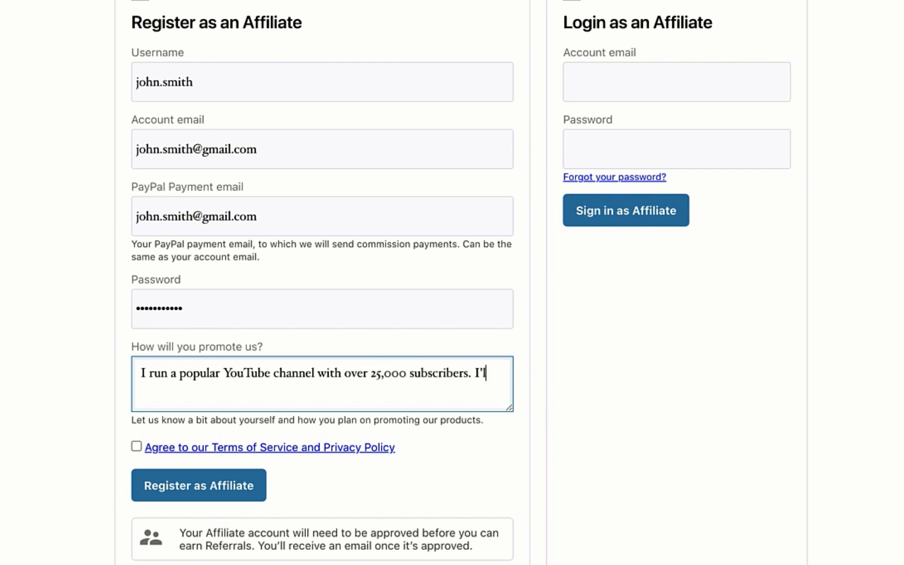
type("l promote your products in my videos and in the descriptions.")
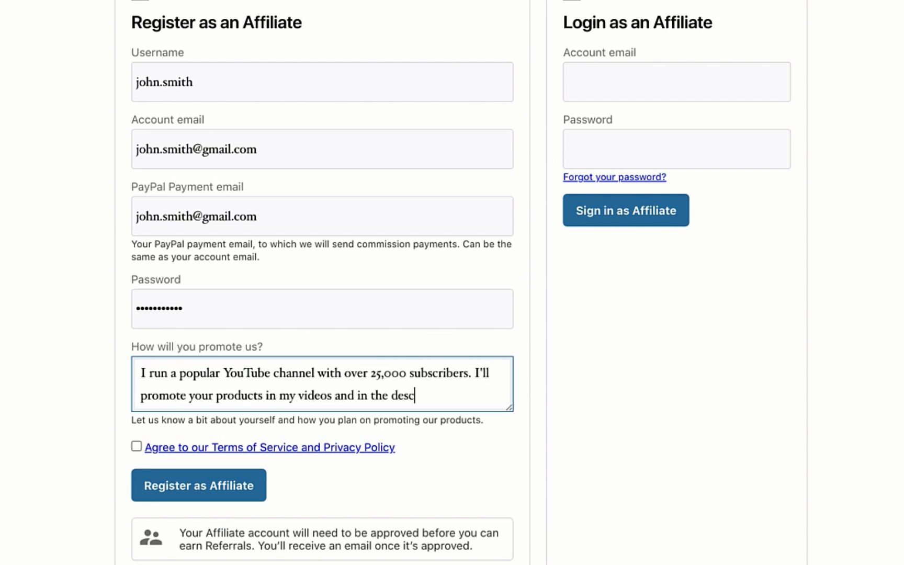
left_click(137, 444)
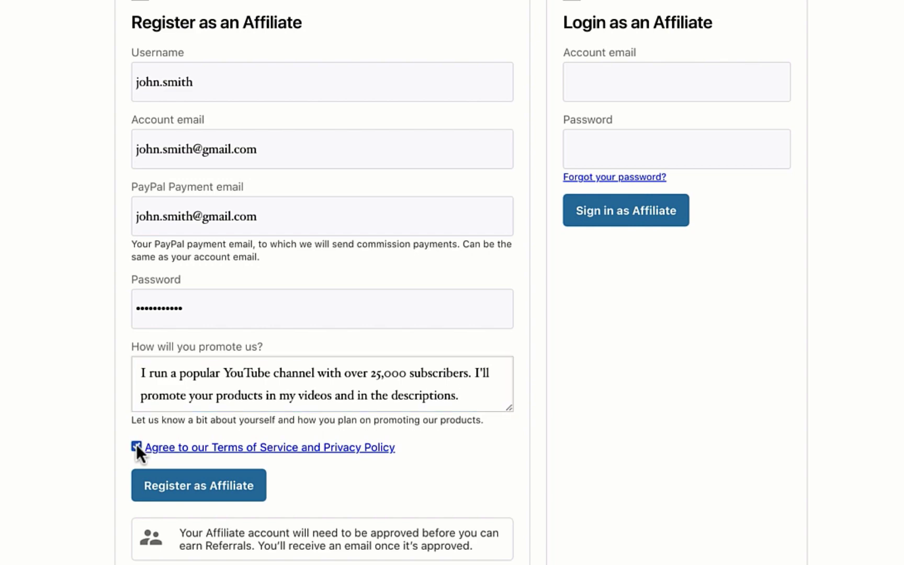
left_click(177, 487)
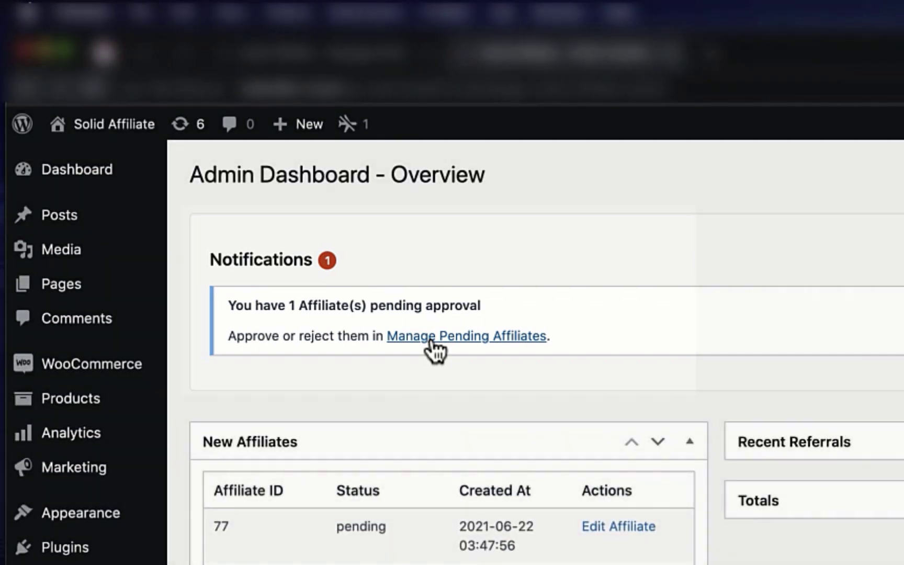
Select the pending affiliate under Manage Pending Affiliates and apply the Approve bulk action
left_click(431, 340)
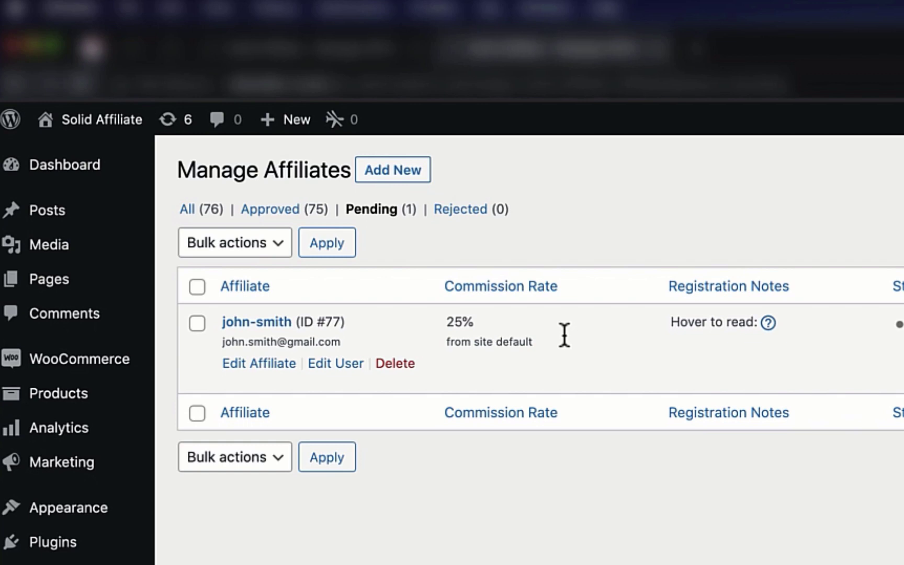
mouse_move(782, 328)
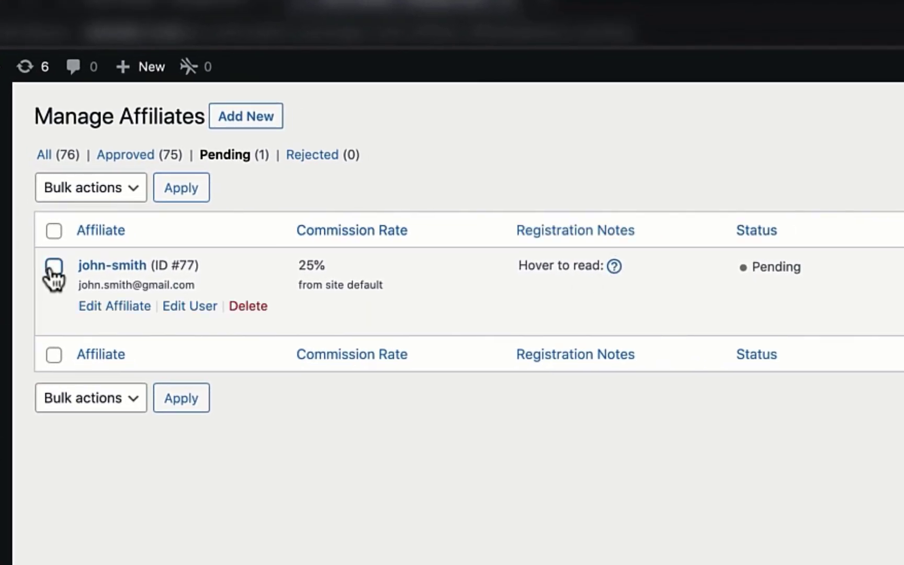
left_click(53, 266)
left_click(87, 188)
left_click(89, 207)
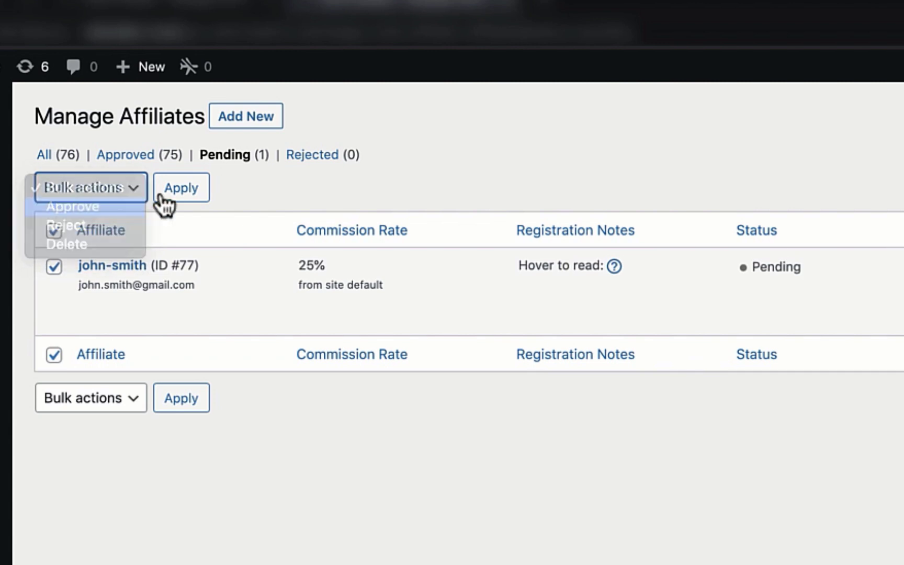
left_click(193, 188)
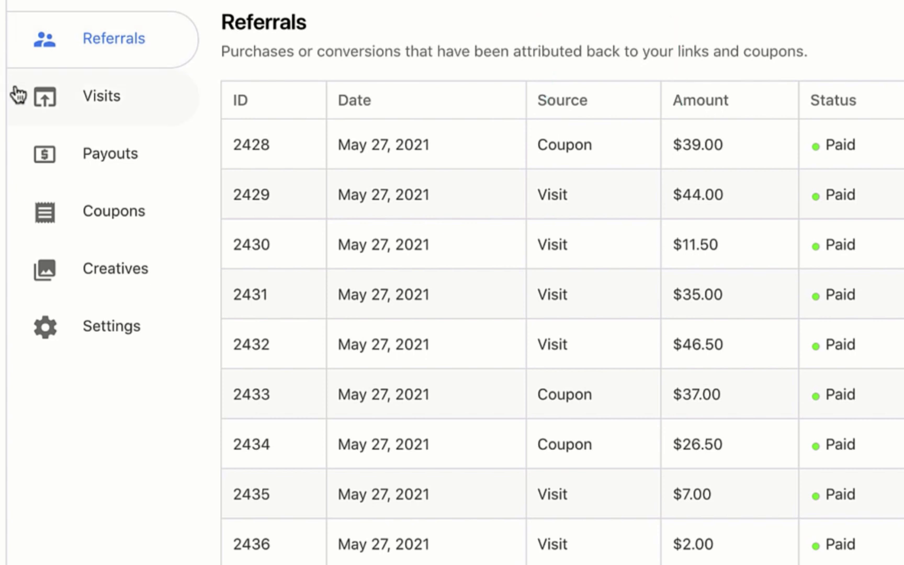
Browse the portal's Visits, Payouts, Coupons and Creatives pages, ending on the payment email Settings
left_click(18, 94)
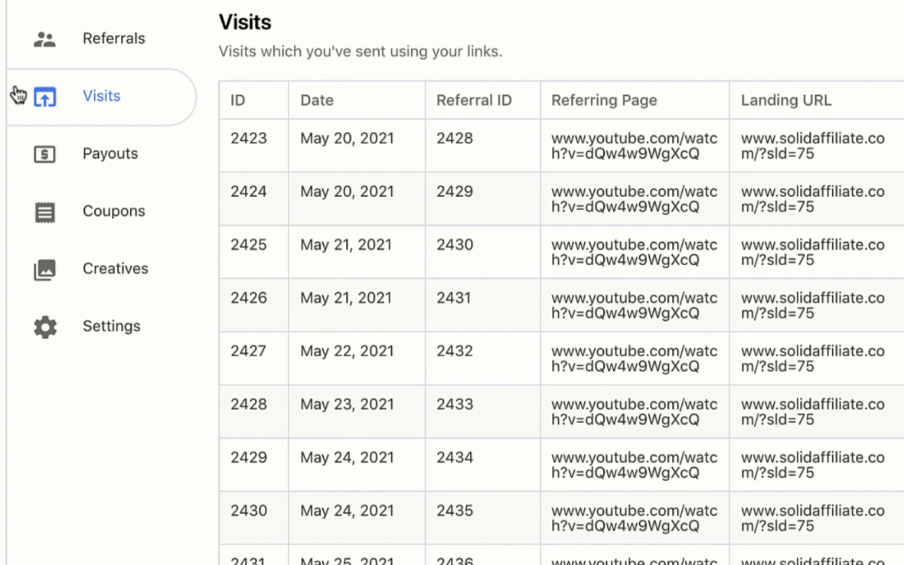
left_click(18, 150)
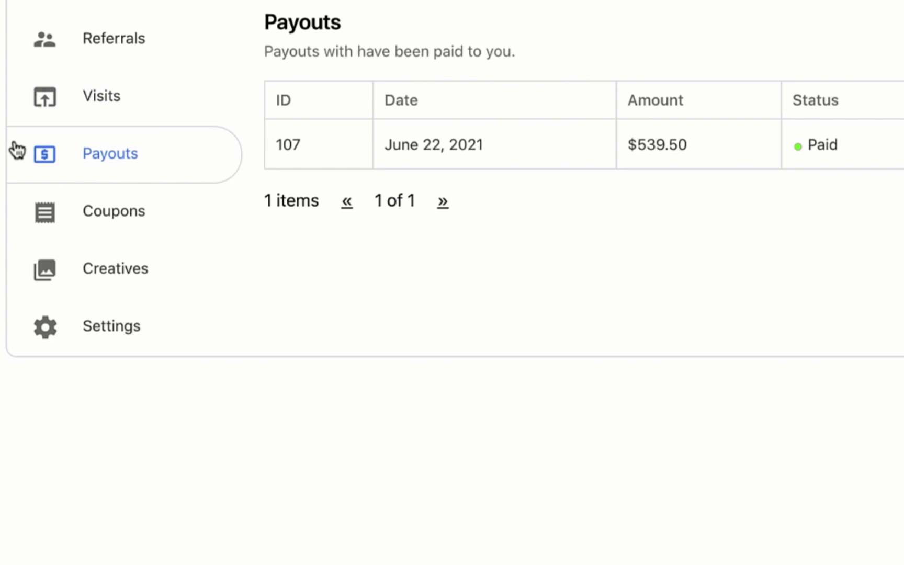
left_click(16, 210)
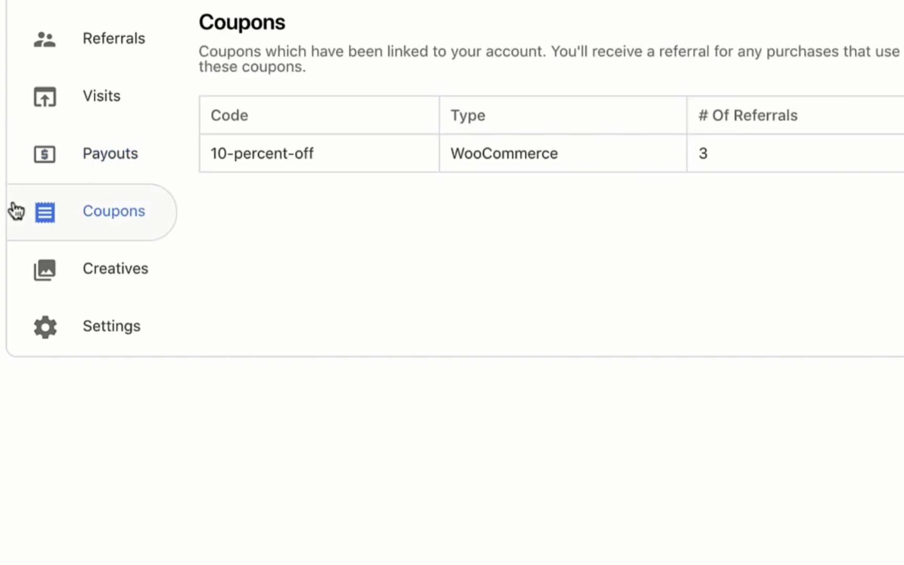
left_click(13, 267)
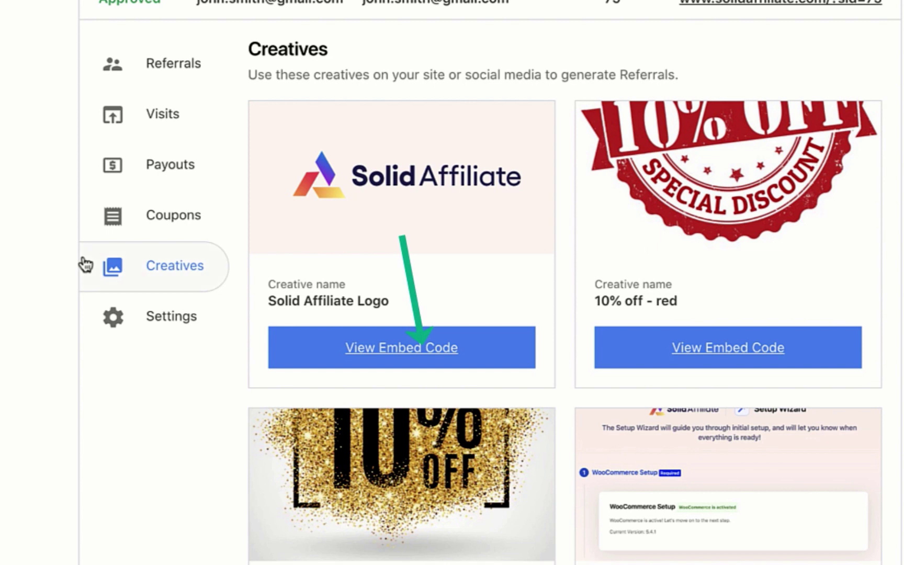
left_click(85, 317)
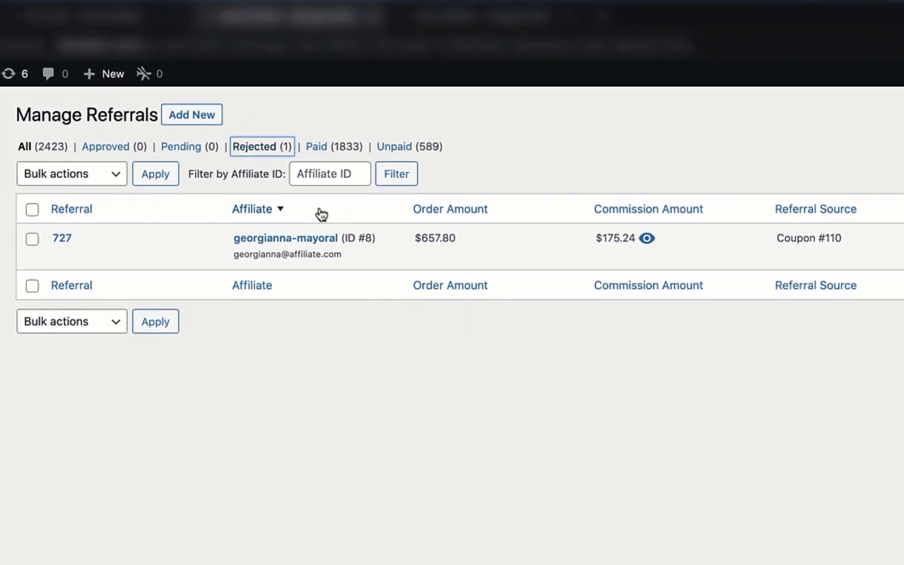
mouse_move(343, 242)
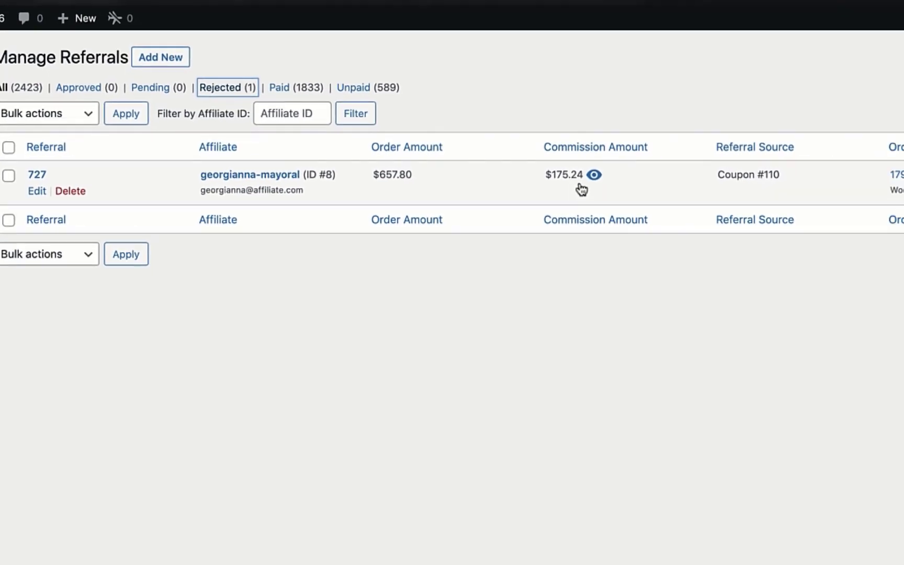
left_click(647, 238)
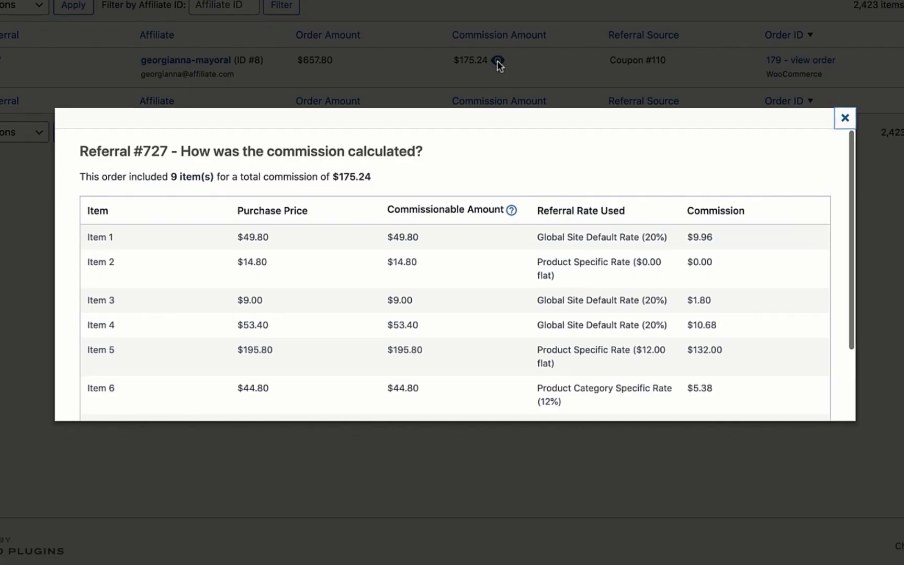
scroll(484, 260, "down", 3)
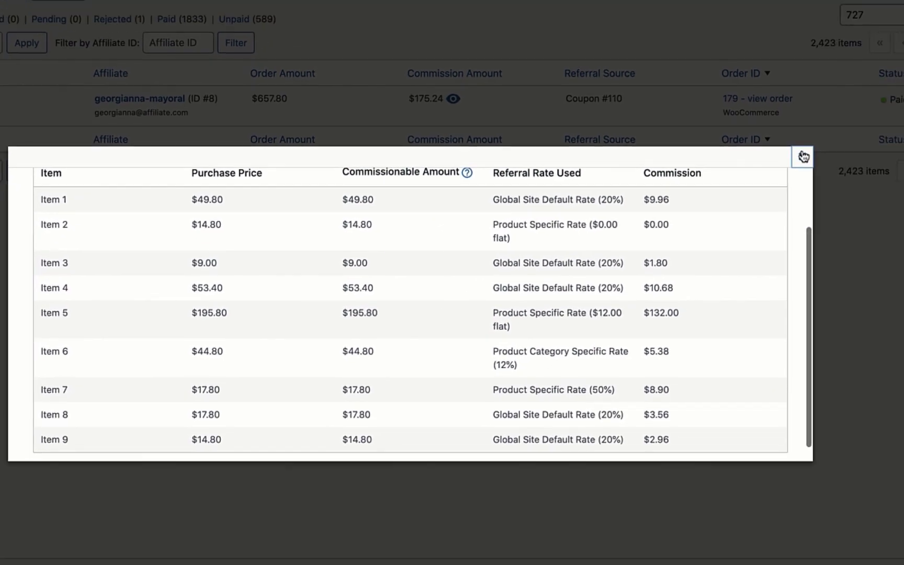
left_click(845, 118)
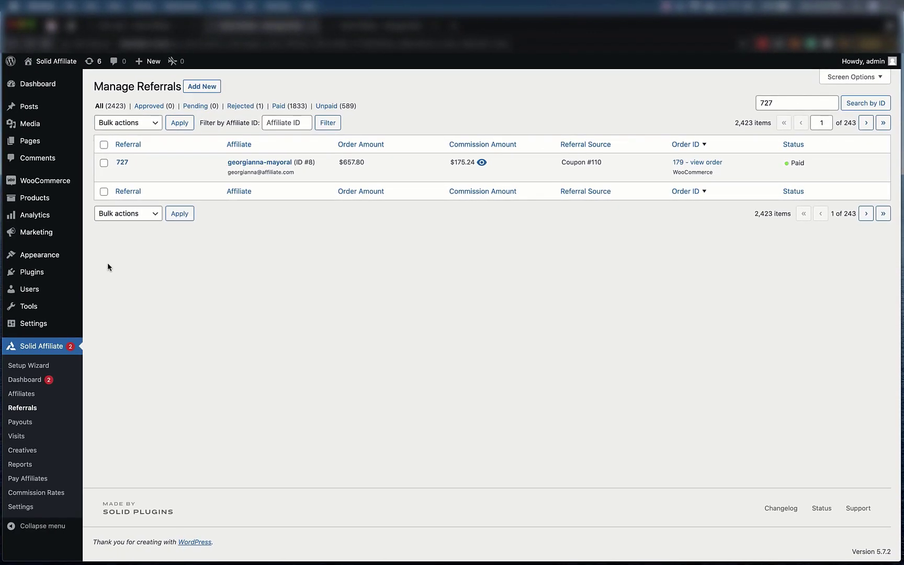
Open the Hoodie product for editing from the Products list
left_click(35, 197)
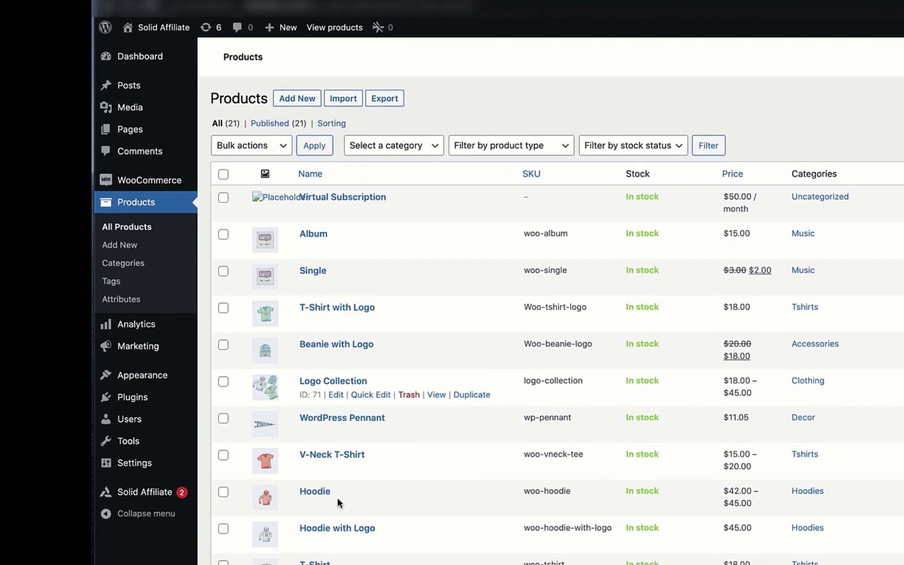
left_click(337, 505)
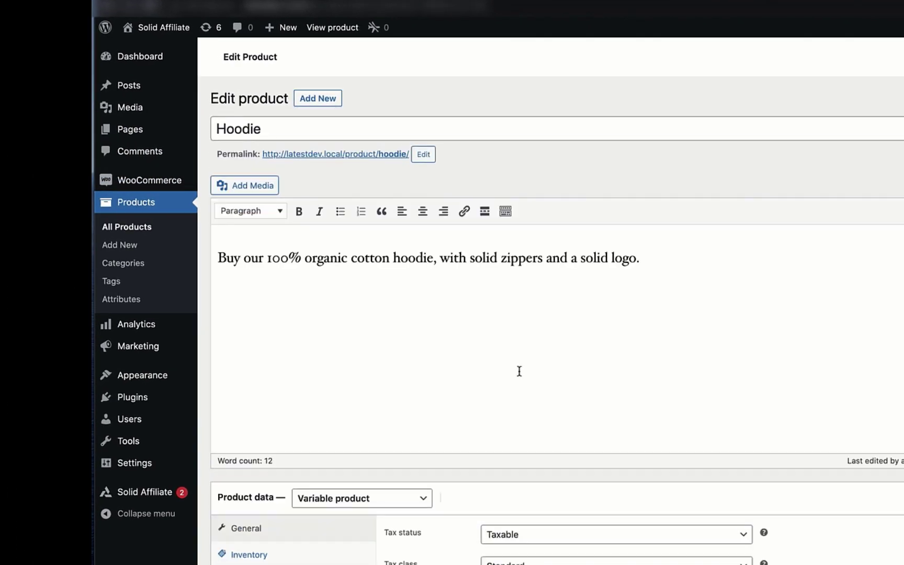
scroll(519, 371, "down", 3)
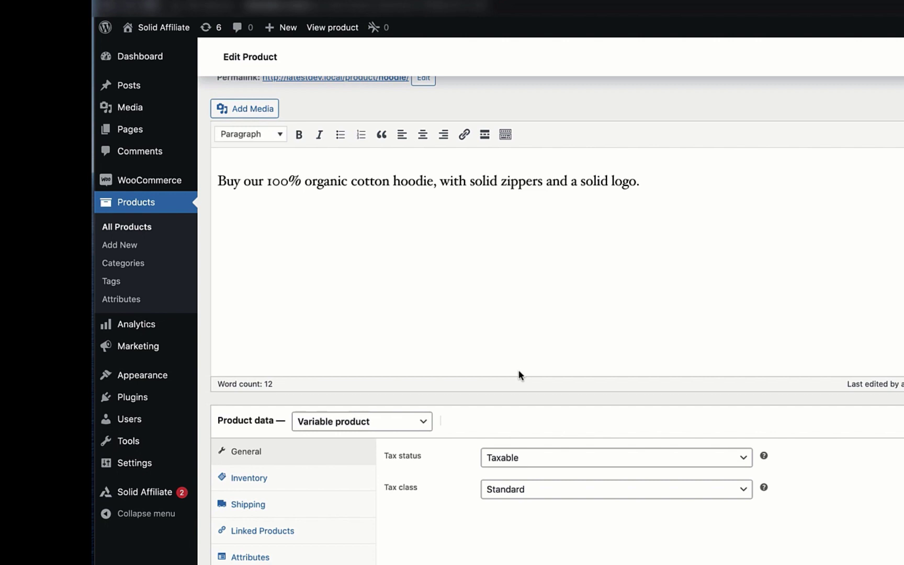
scroll(520, 372, "down", 4)
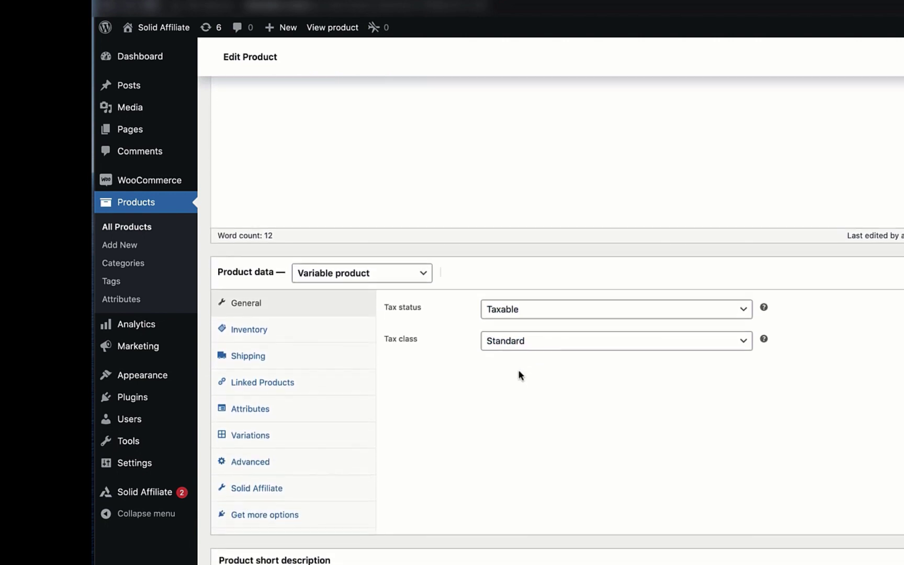
scroll(520, 375, "down", 1)
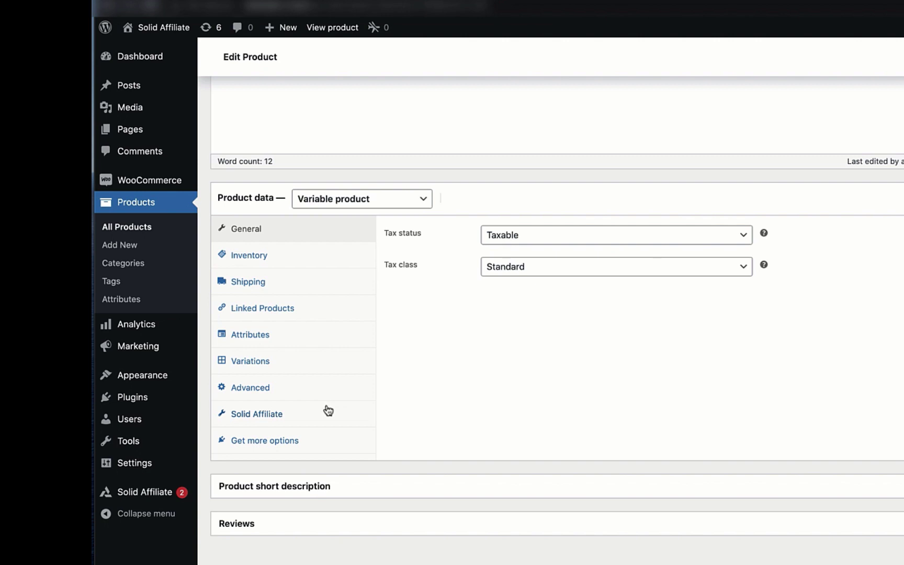
Set the Hoodie's Solid Affiliate referral rate type to Percentage (%) with a rate of 50
left_click(305, 421)
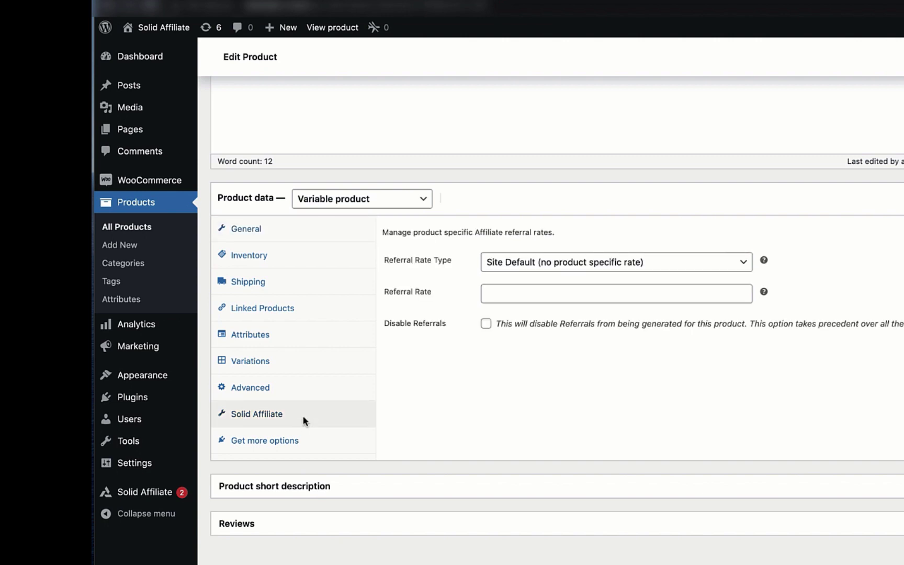
left_click(568, 262)
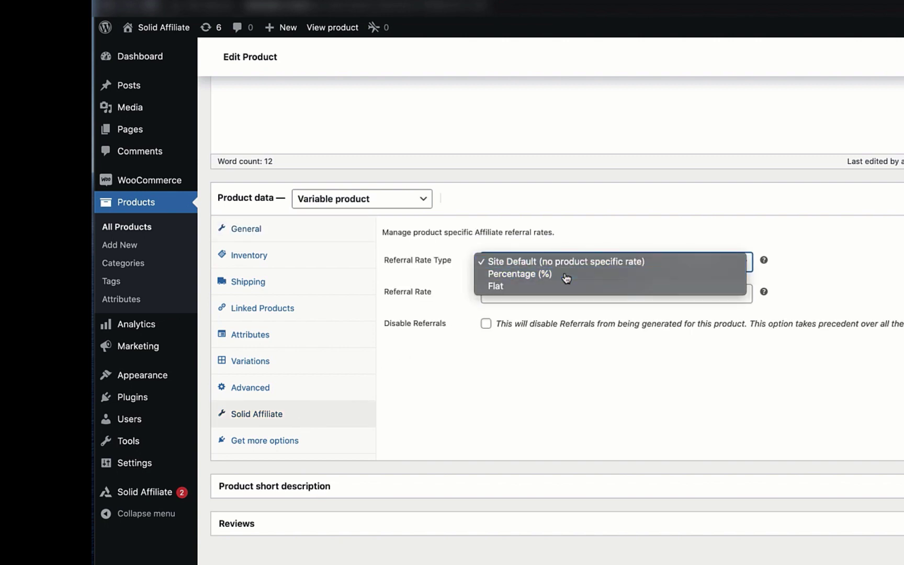
left_click(565, 278)
left_click(565, 293)
type("50")
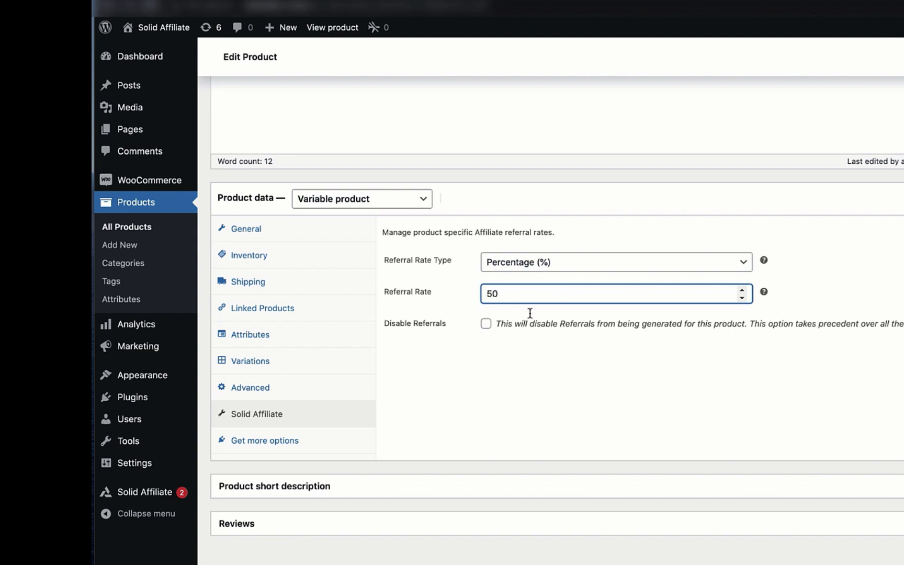
left_click(506, 325)
left_click(486, 323)
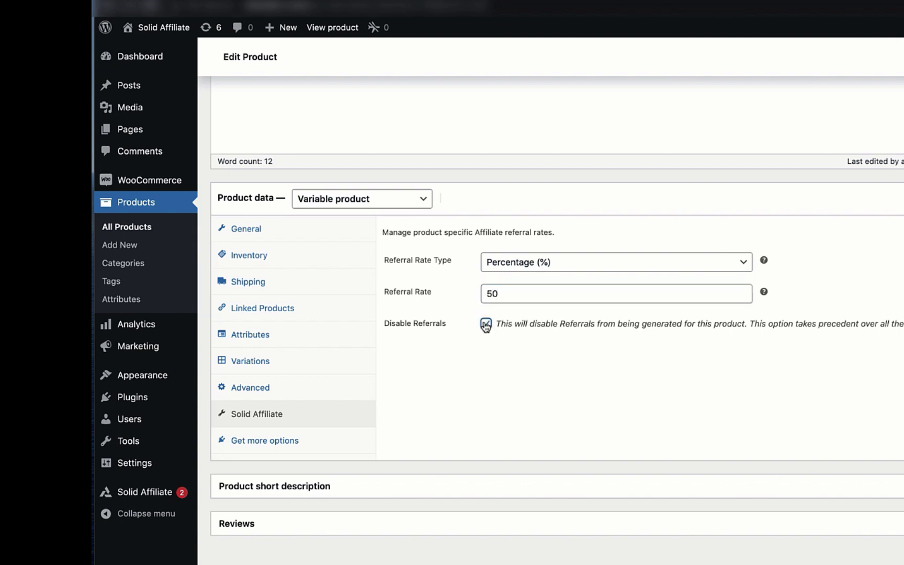
scroll(650, 286, "up", 3)
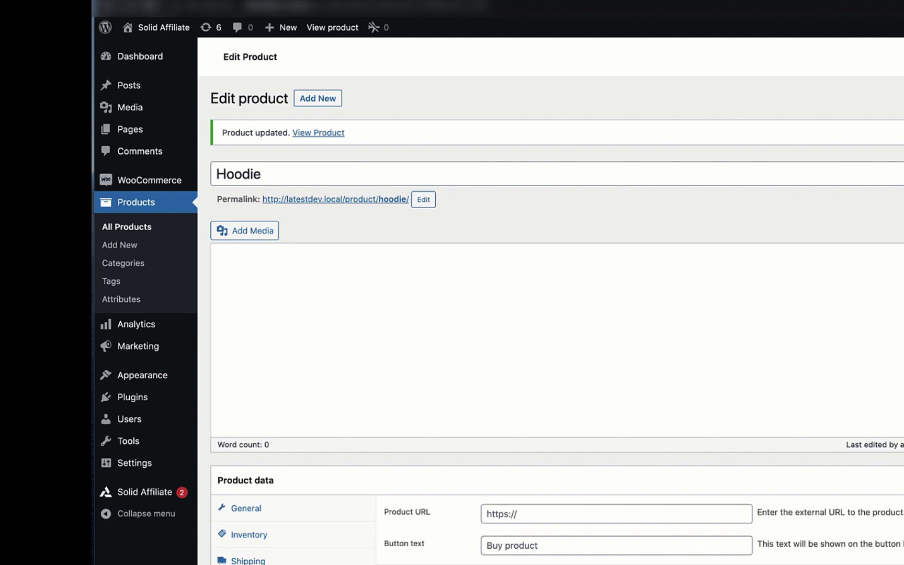
scroll(730, 339, "down", 3)
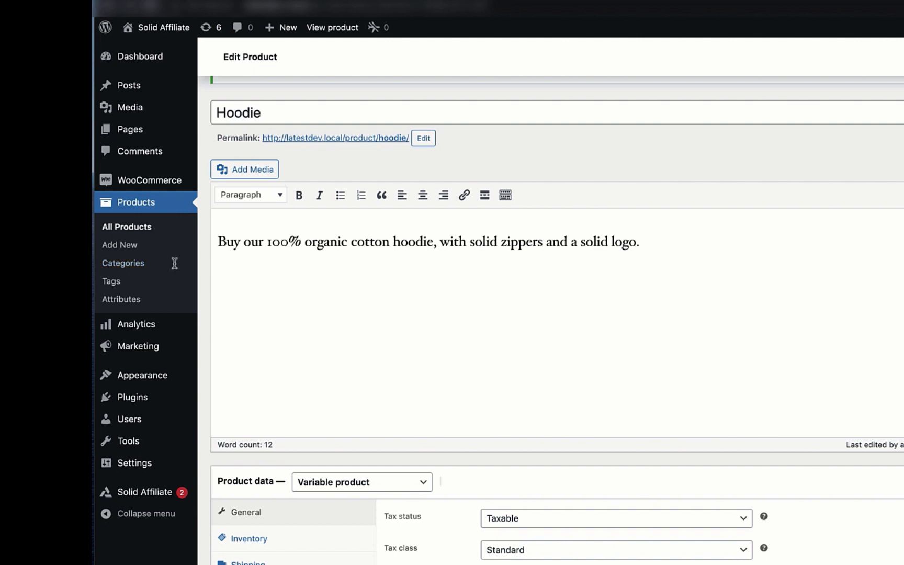
Edit the 50-dollars-off coupon from Marketing > Coupons and view its Solid Affiliate link to affiliate ID 8
mouse_move(183, 345)
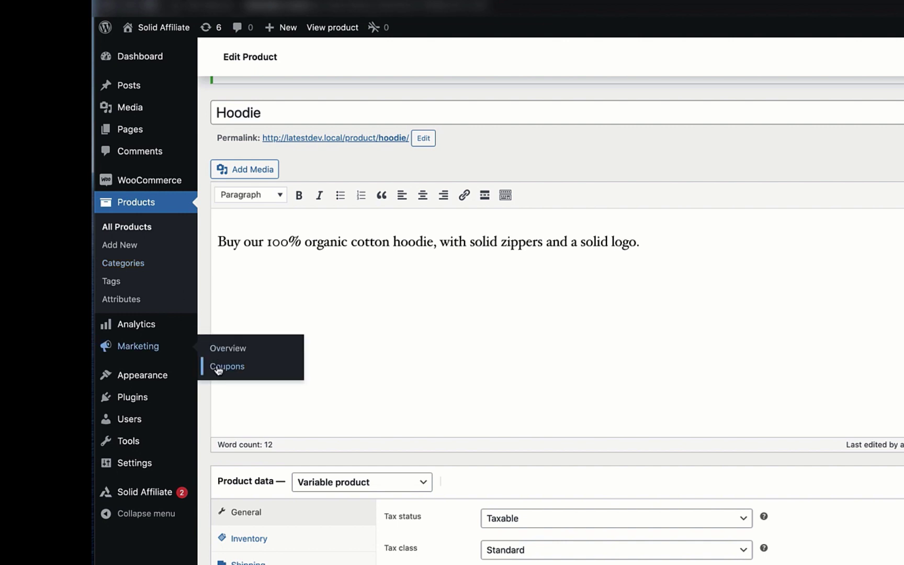
left_click(218, 368)
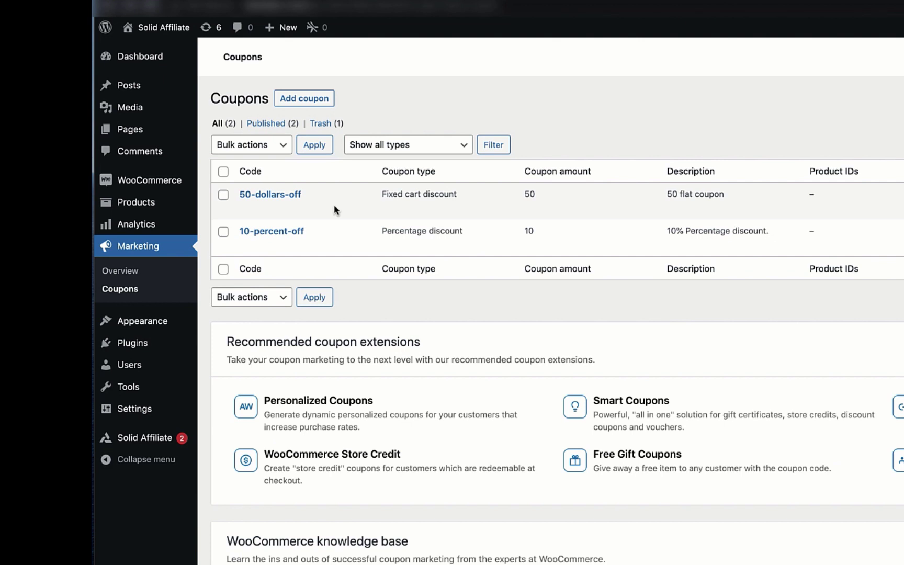
mouse_move(331, 210)
left_click(244, 212)
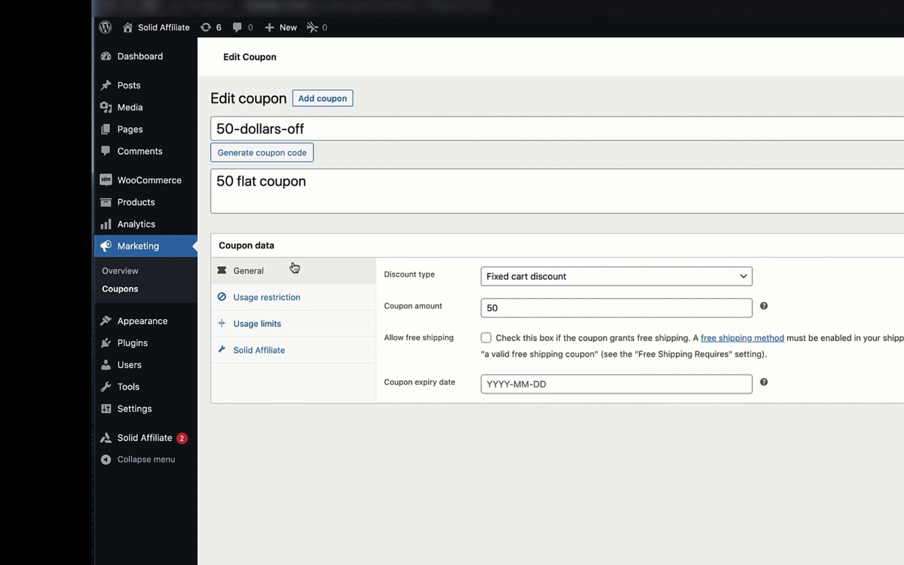
left_click(284, 351)
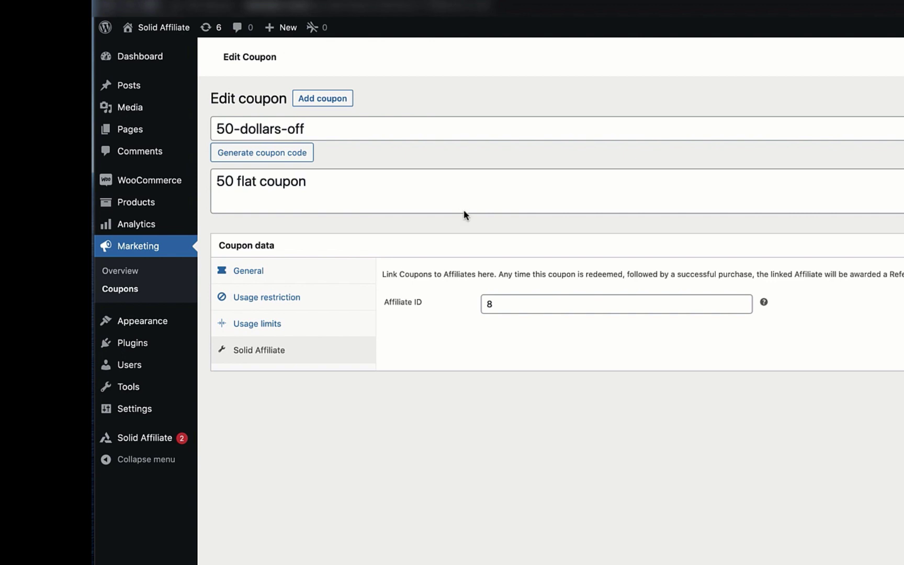
Scroll through the General, Global Defaults, Affiliate Specific and Product Specific commission rate sections
left_click(159, 437)
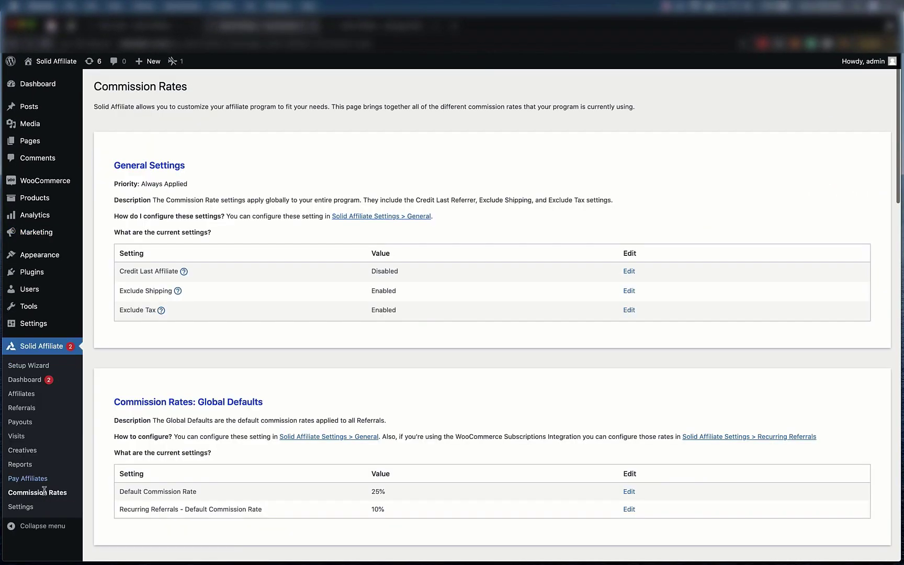
scroll(280, 380, "down", 3)
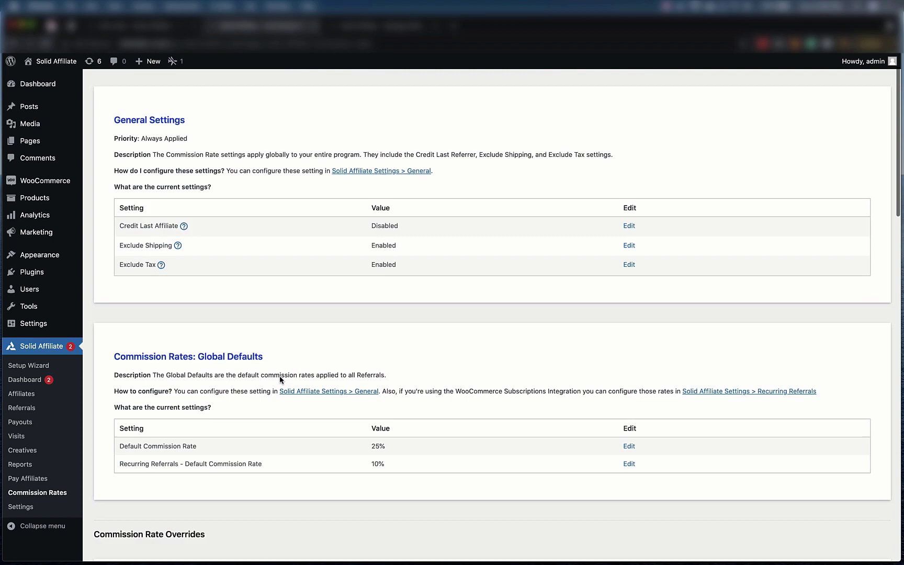
scroll(280, 380, "down", 3)
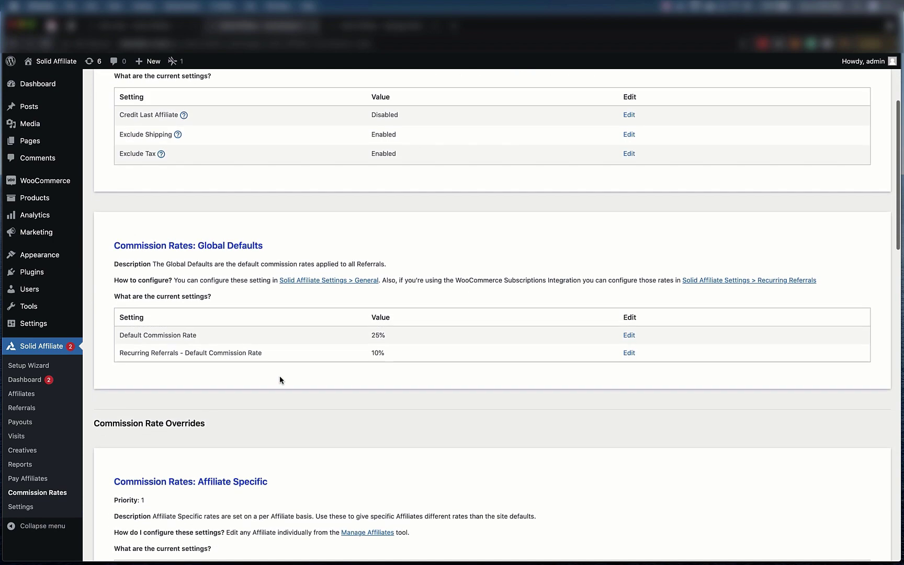
scroll(280, 380, "down", 4)
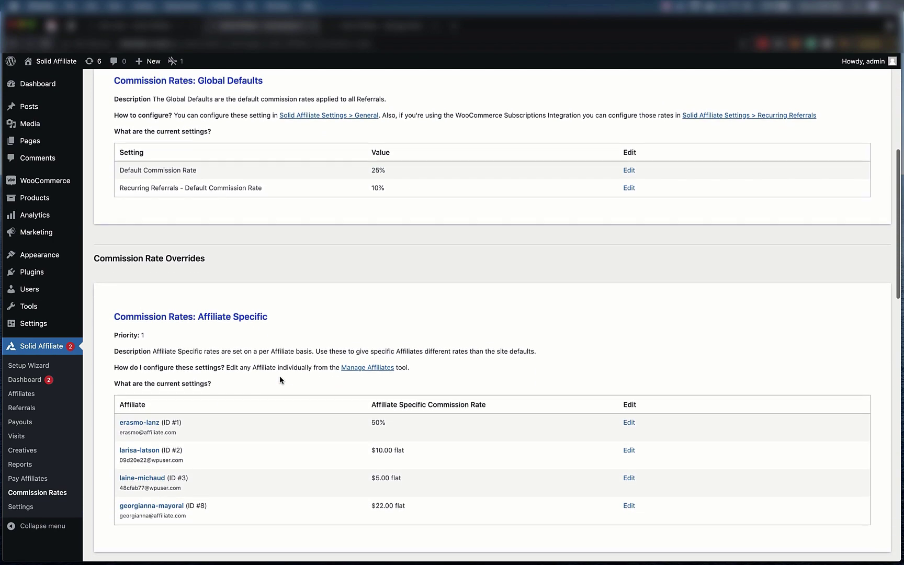
scroll(280, 379, "down", 4)
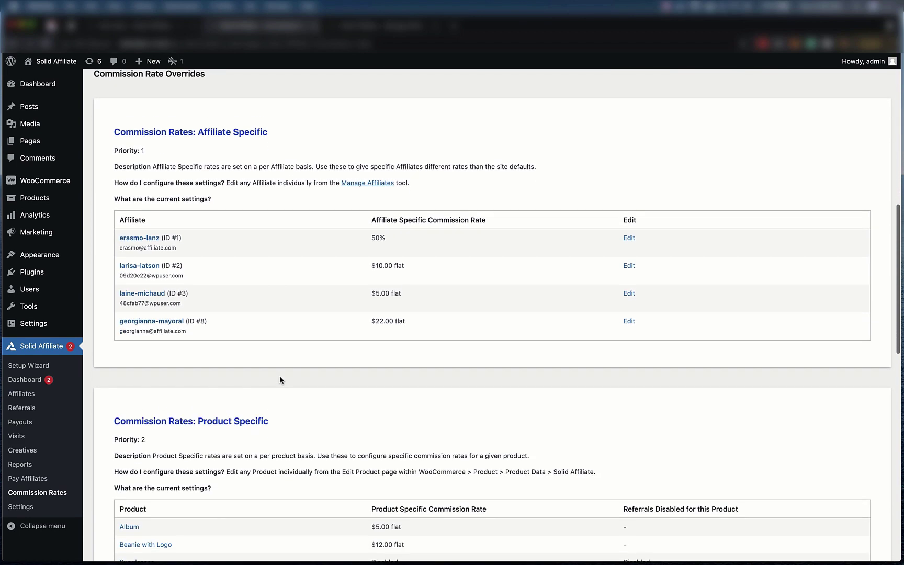
scroll(280, 379, "down", 3)
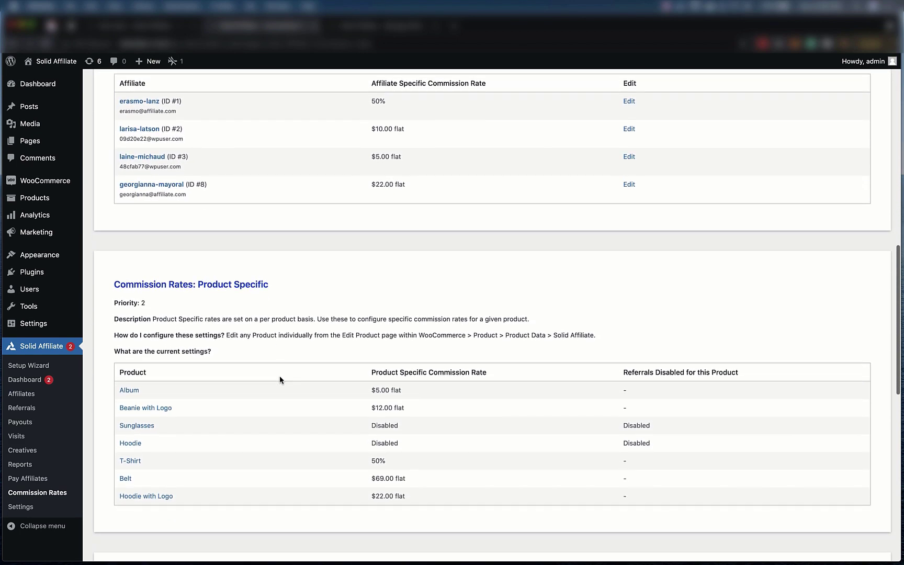
scroll(280, 379, "down", 3)
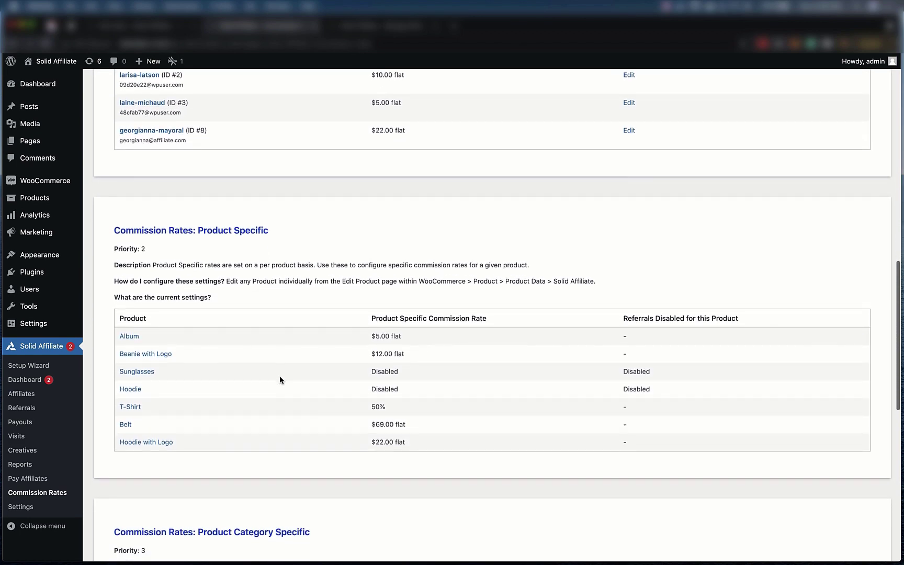
scroll(280, 380, "down", 4)
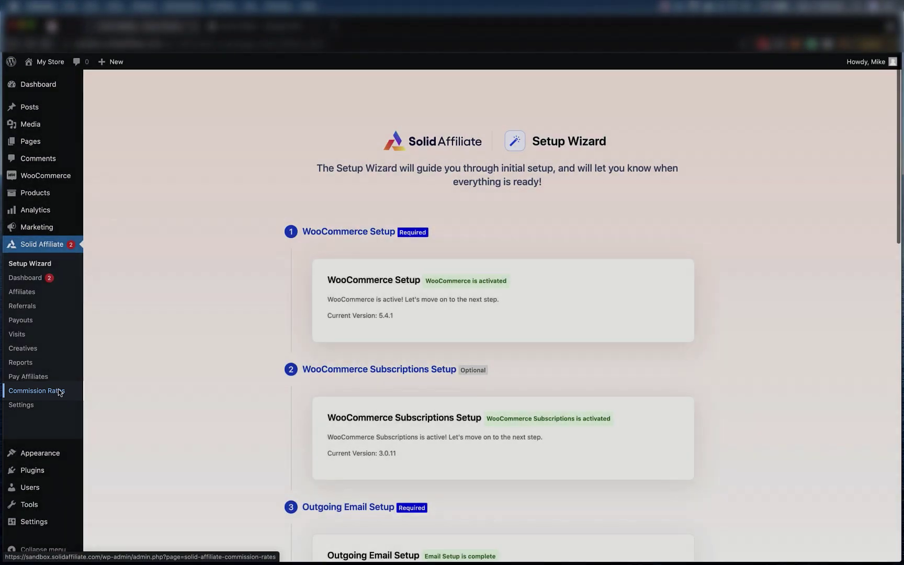
Scroll down the Commission Rates overview to the 20% global default rates
scroll(230, 381, "down", 3)
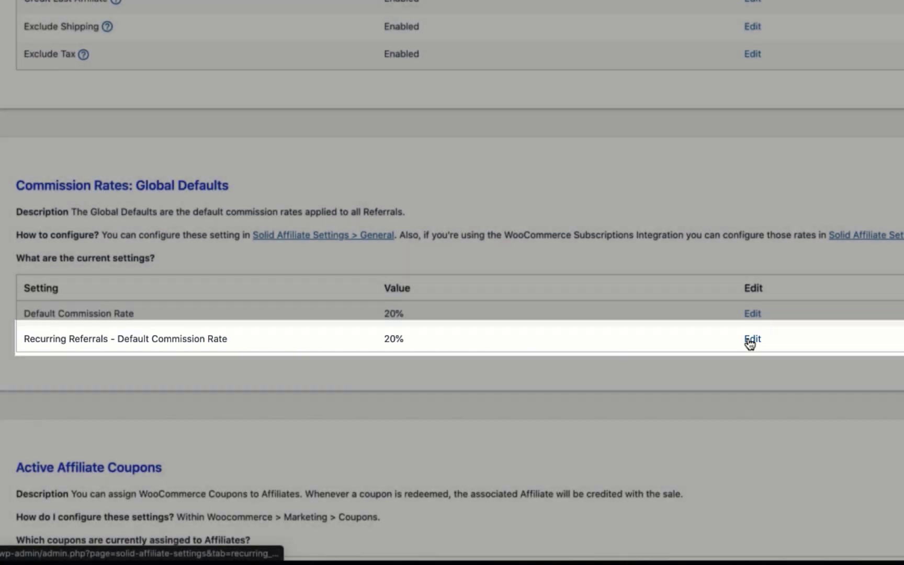
Change the Recurring Referral Rate from 20 to 10 and save with Update Settings
left_click(750, 339)
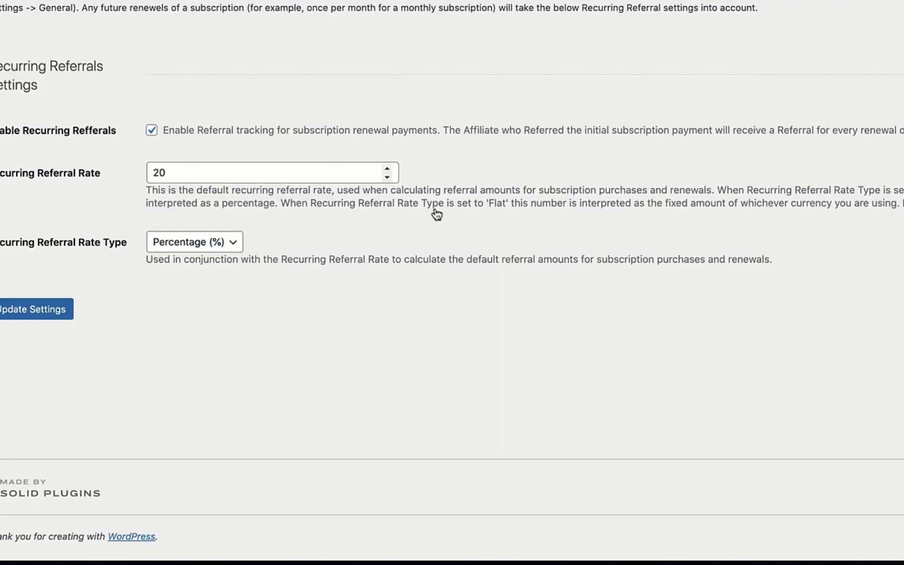
left_click(238, 170)
double_click(241, 168)
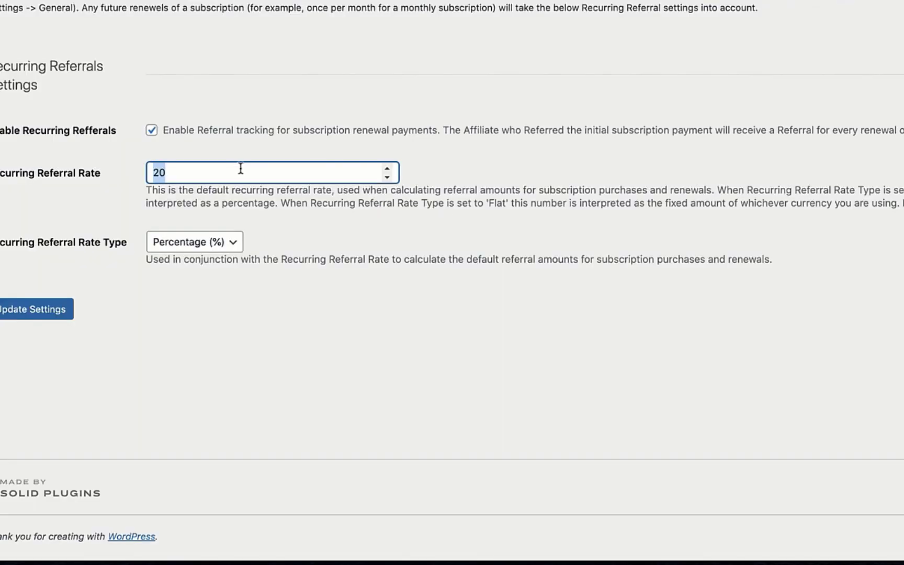
type("10")
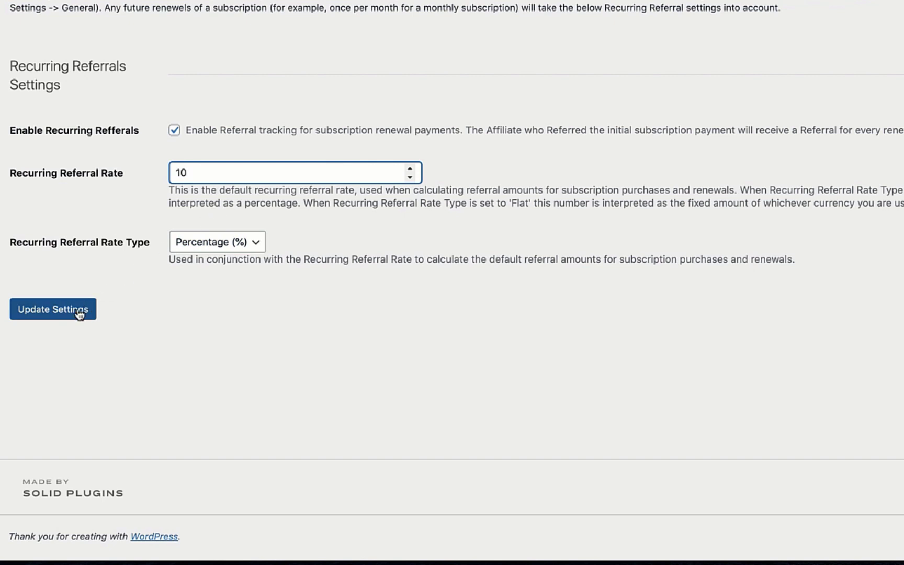
left_click(80, 314)
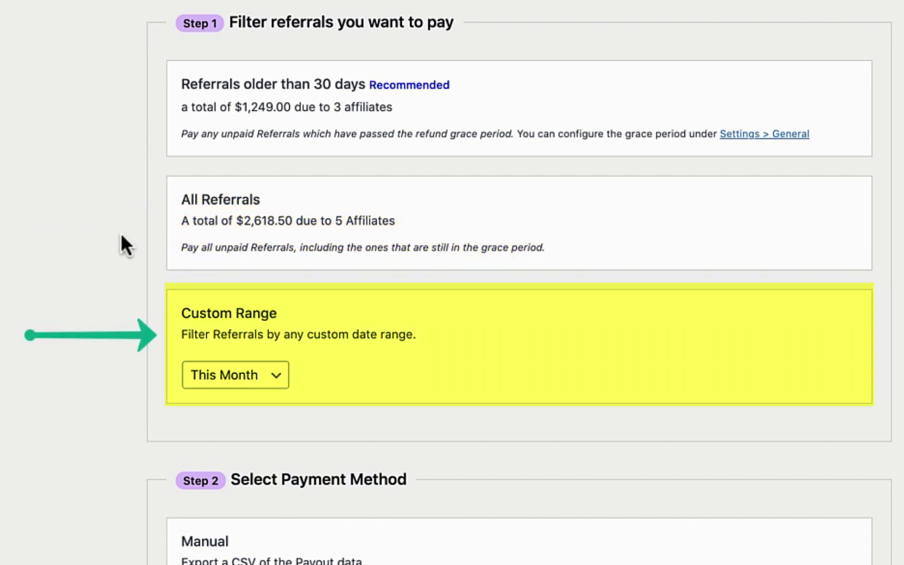
Look through the custom date range options, leaving This Month selected
left_click(207, 376)
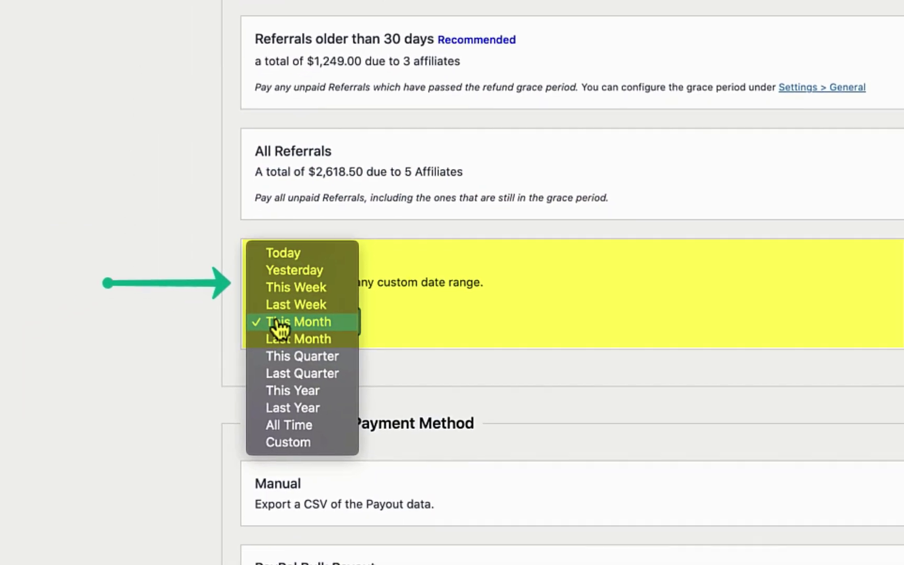
key("Down")
key("Down")
key("Down")
key("Down")
key("Down")
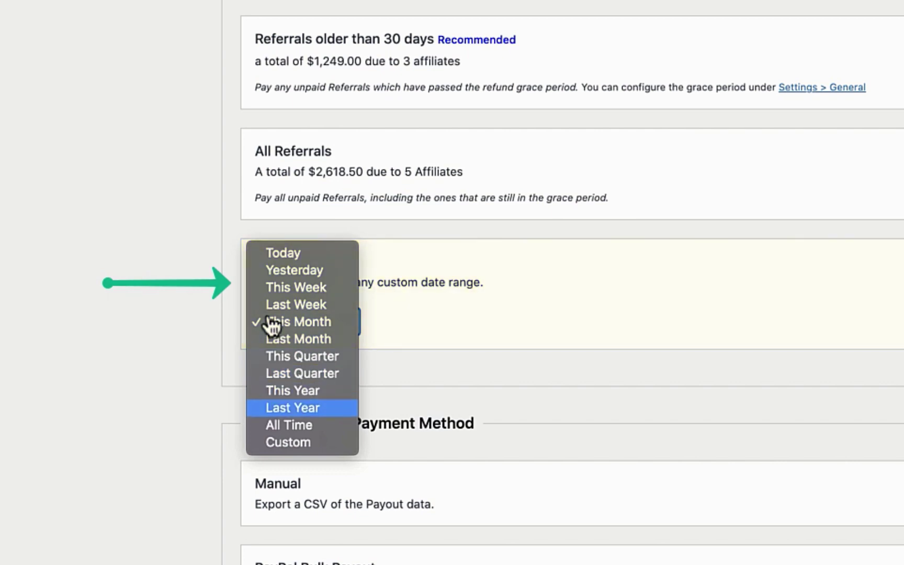
key("Up")
key("Escape")
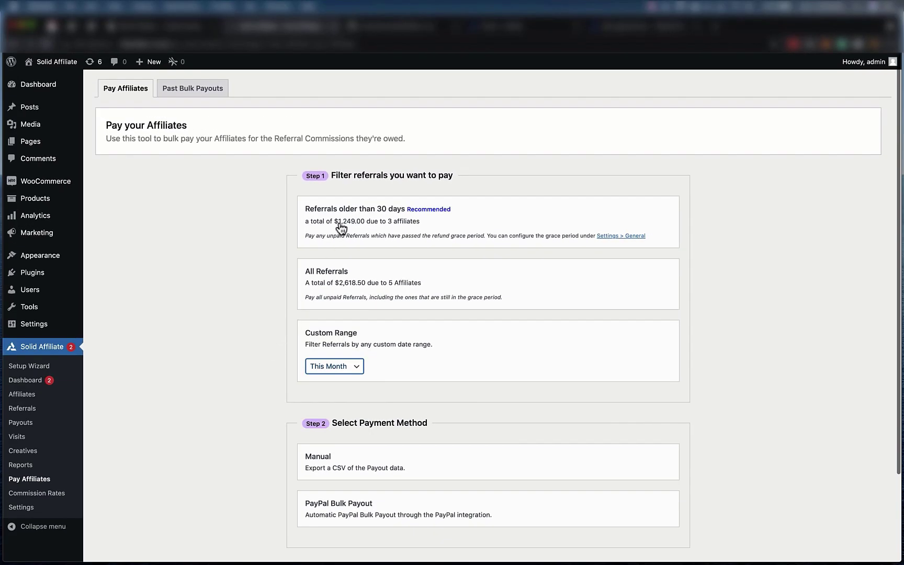
Choose the Referrals older than 30 days card and PayPal Bulk Payout as payment method
left_click(341, 229)
scroll(341, 229, "down", 2)
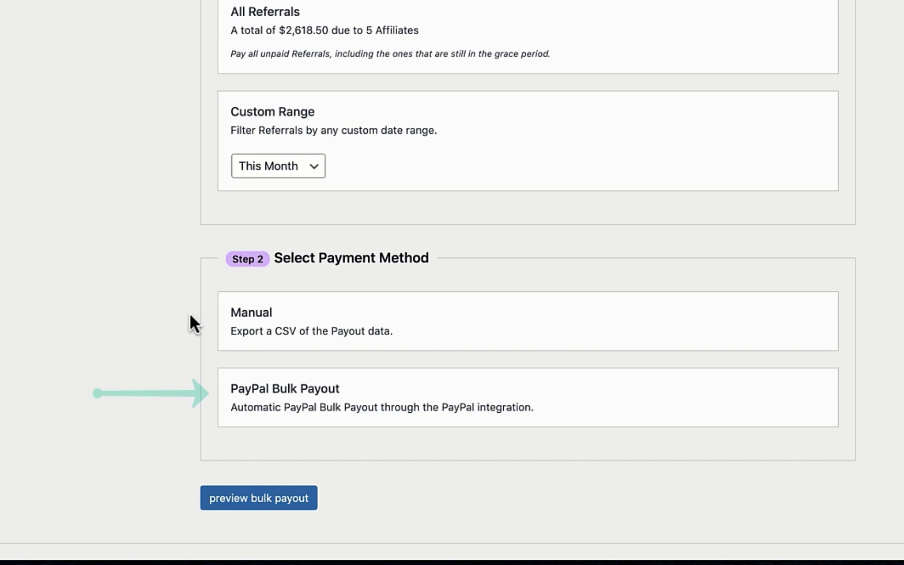
left_click(253, 399)
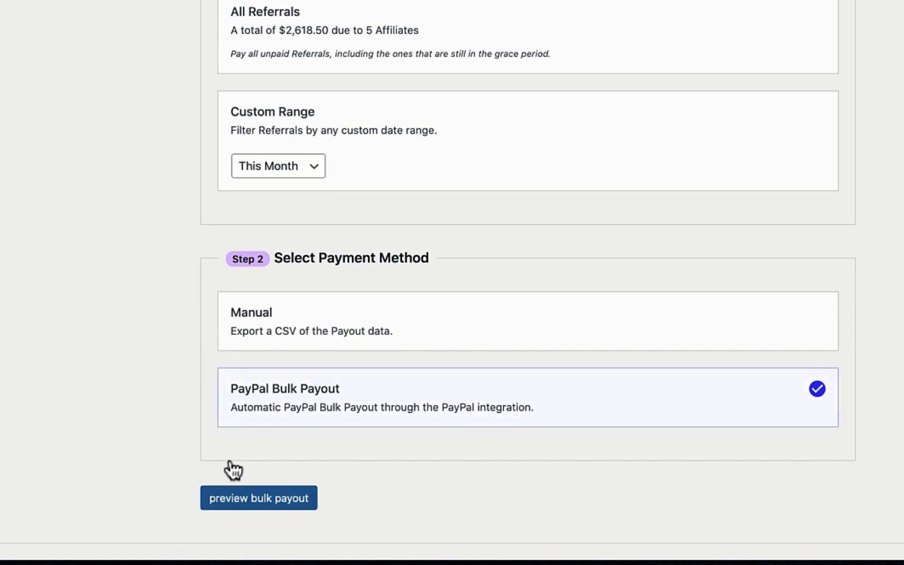
Preview the bulk payout to load the Confirm this bulk payout summary
left_click(222, 501)
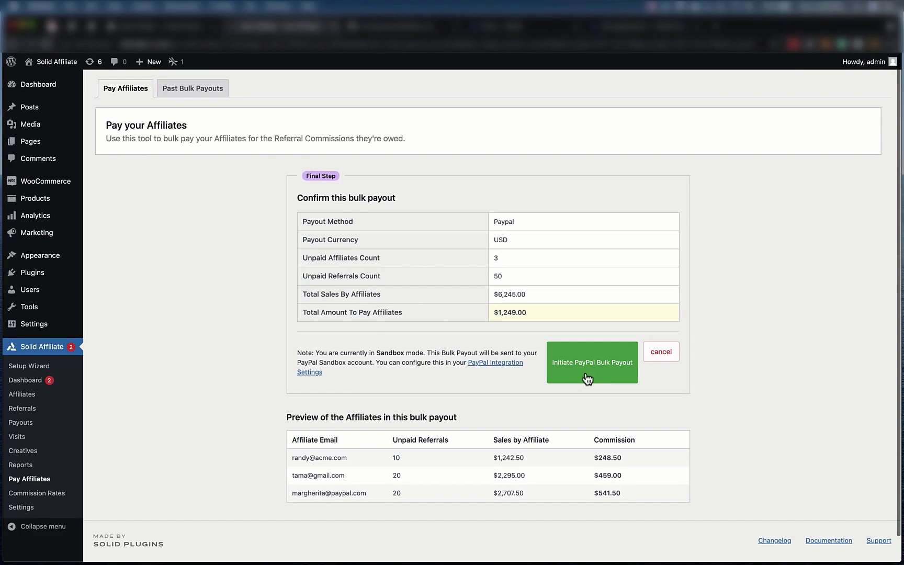
Send the PayPal bulk payout, confirm marking referrals paid, and sort past payouts by ID
left_click(587, 376)
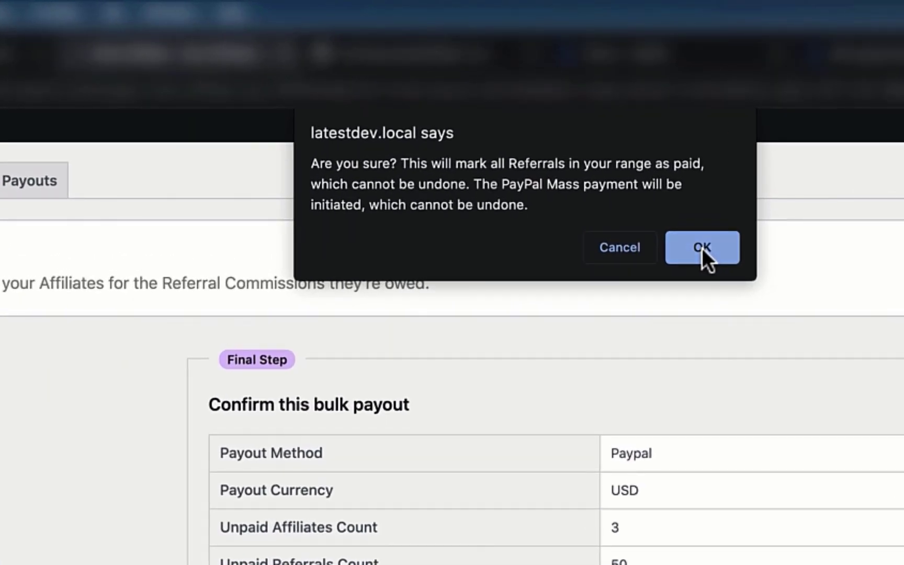
left_click(702, 247)
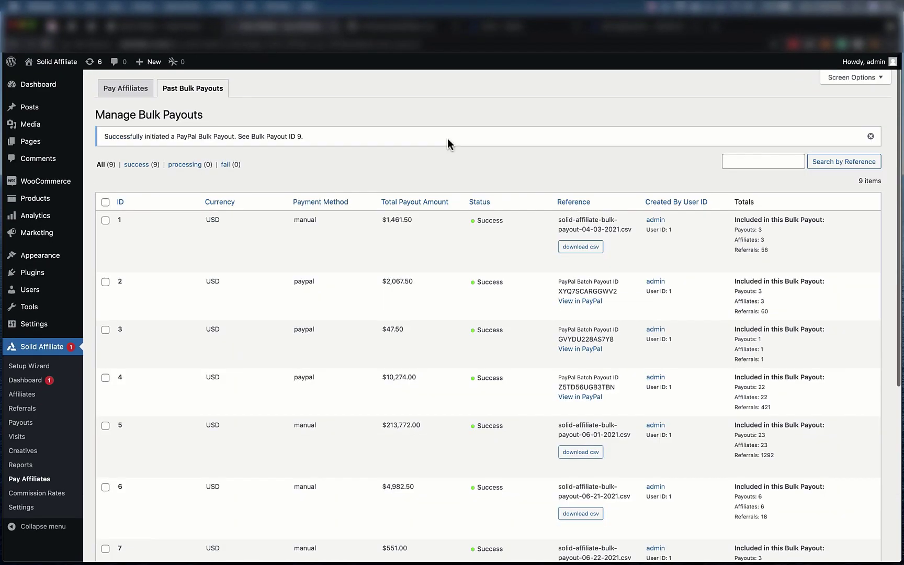
left_click(123, 201)
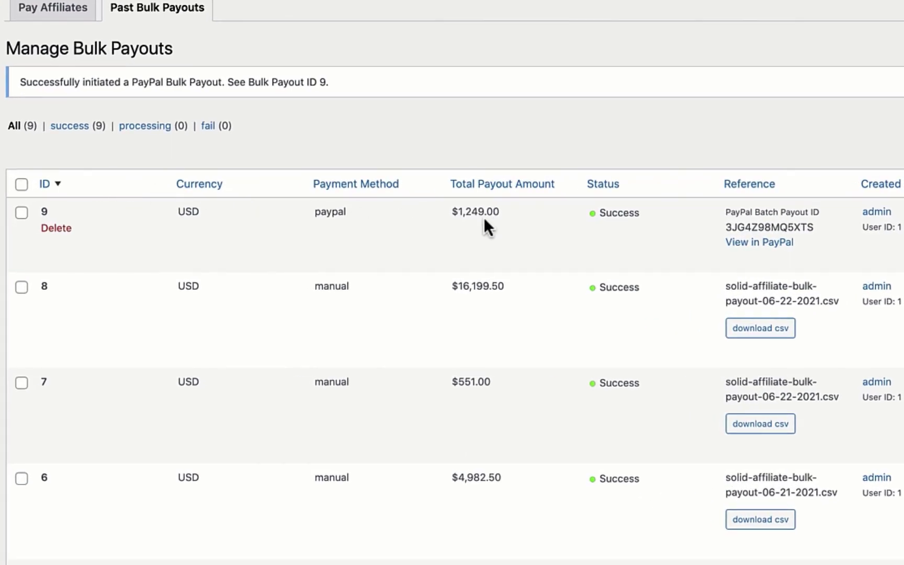
Open payout 9 in PayPal and scroll through its transaction details
left_click(741, 243)
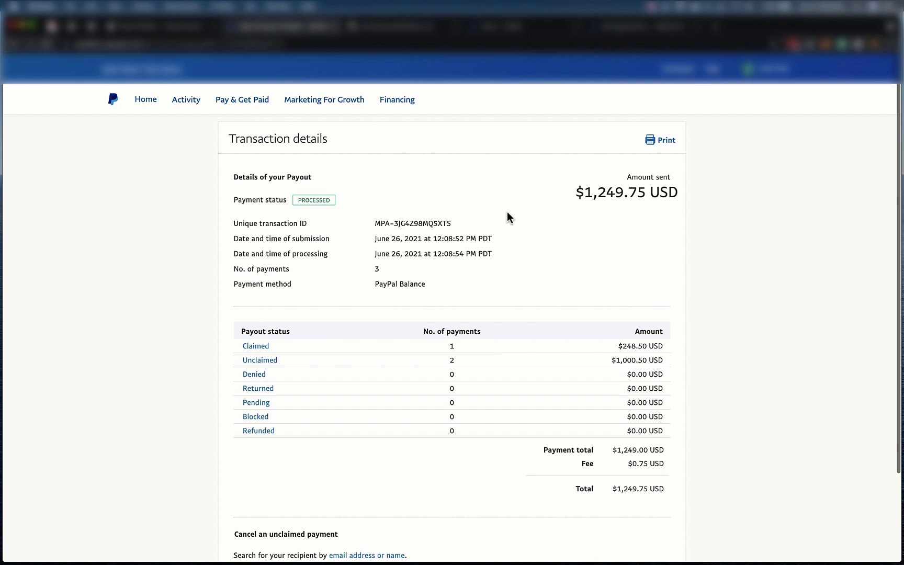
scroll(507, 212, "down", 3)
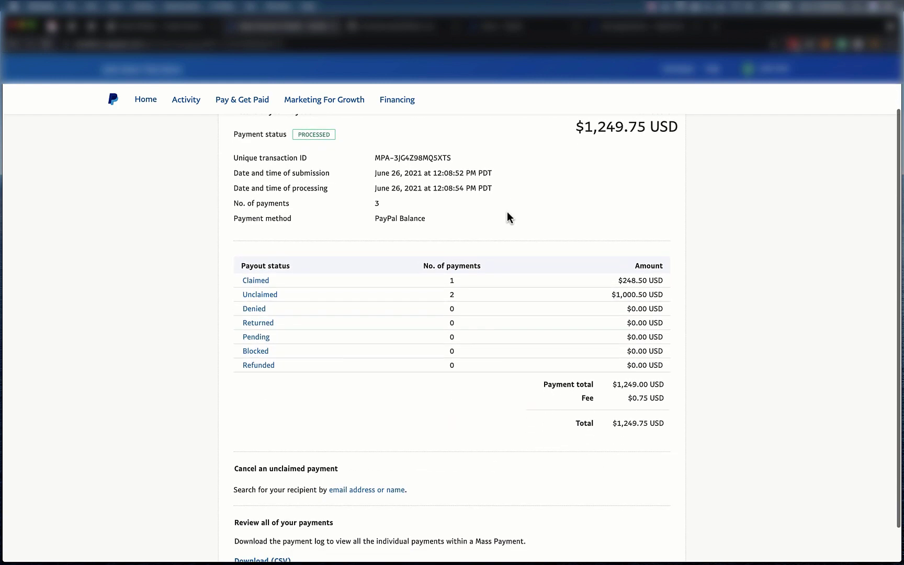
scroll(506, 217, "down", 2)
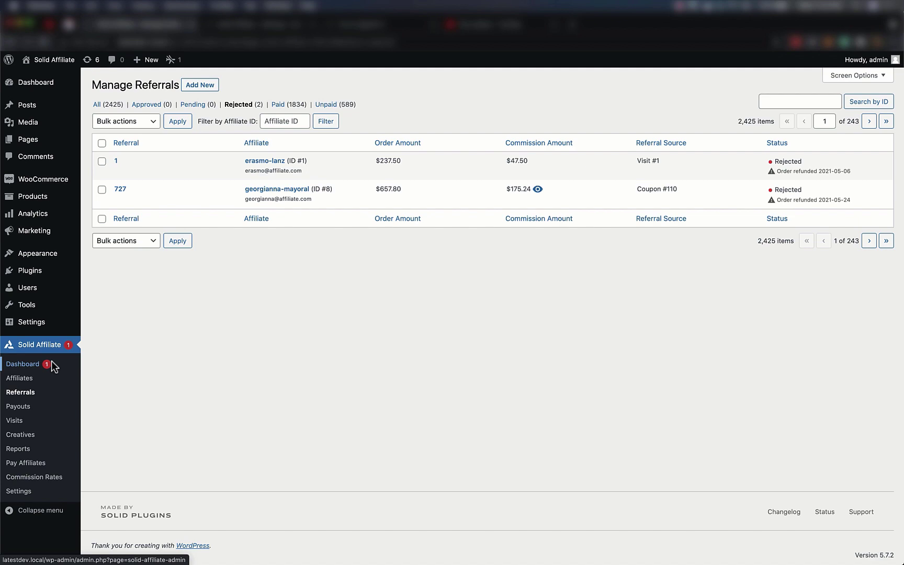
Go to Solid Affiliate > Dashboard from the WordPress admin sidebar
left_click(51, 360)
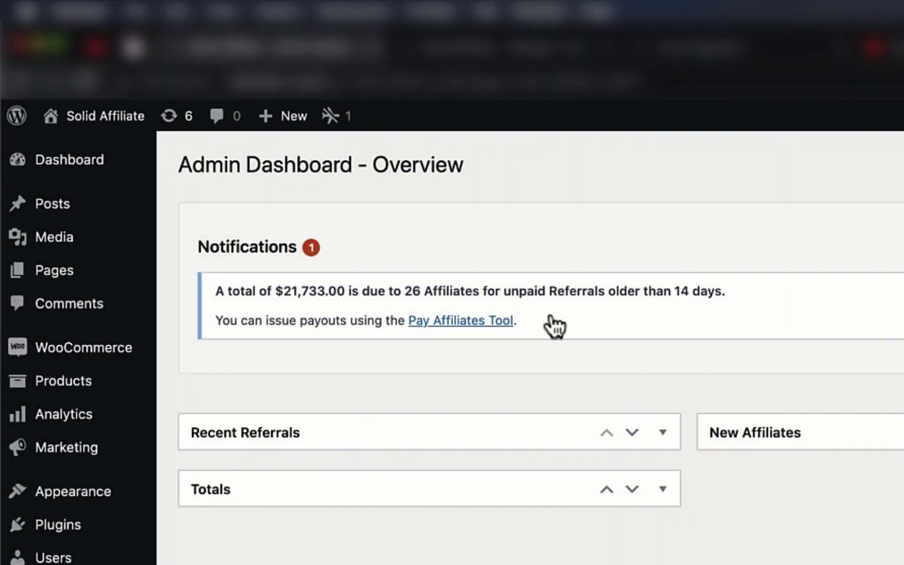
In the Pay Affiliates tool, select referrals older than 14 days and reach General settings
left_click(483, 324)
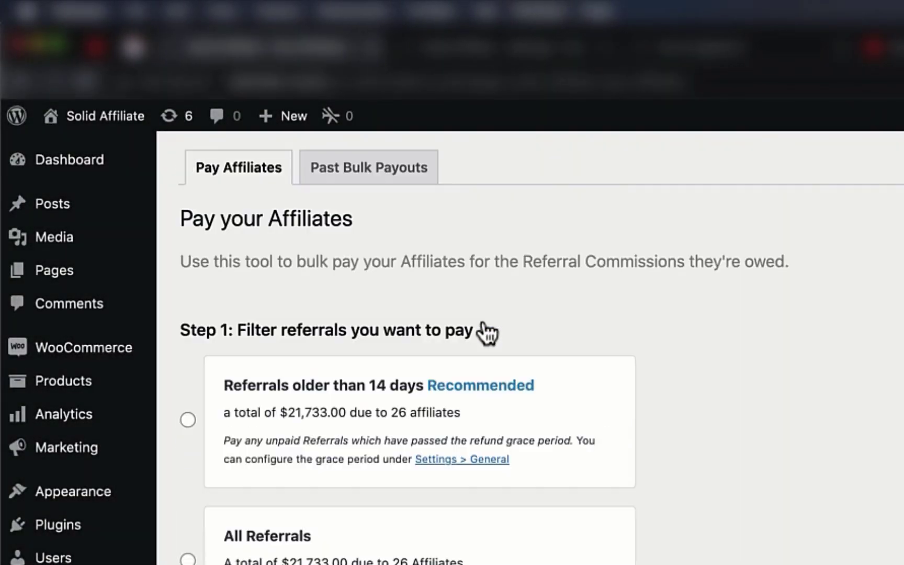
left_click(591, 413)
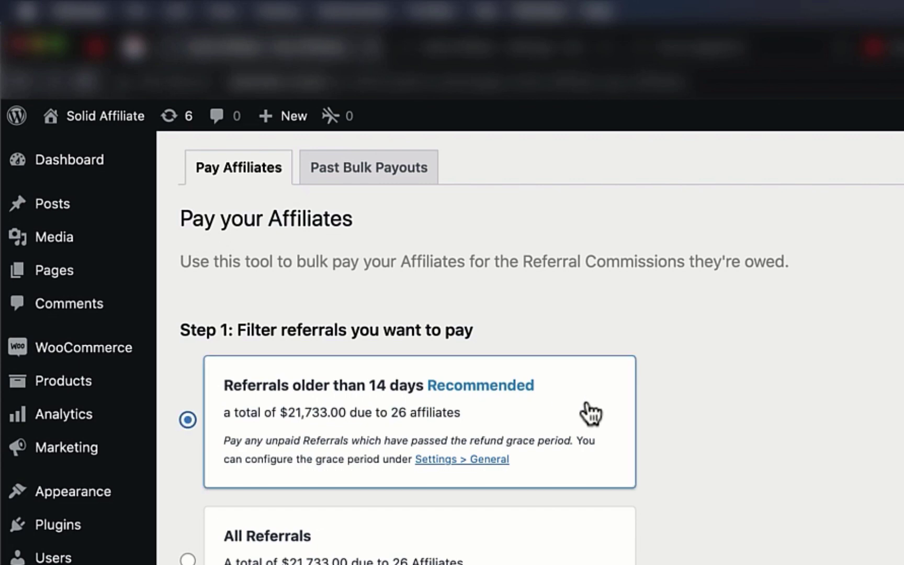
left_click(484, 463)
Set Referral Grace Period Days to 30, save the settings, and return to the dashboard
scroll(523, 466, "down", 4)
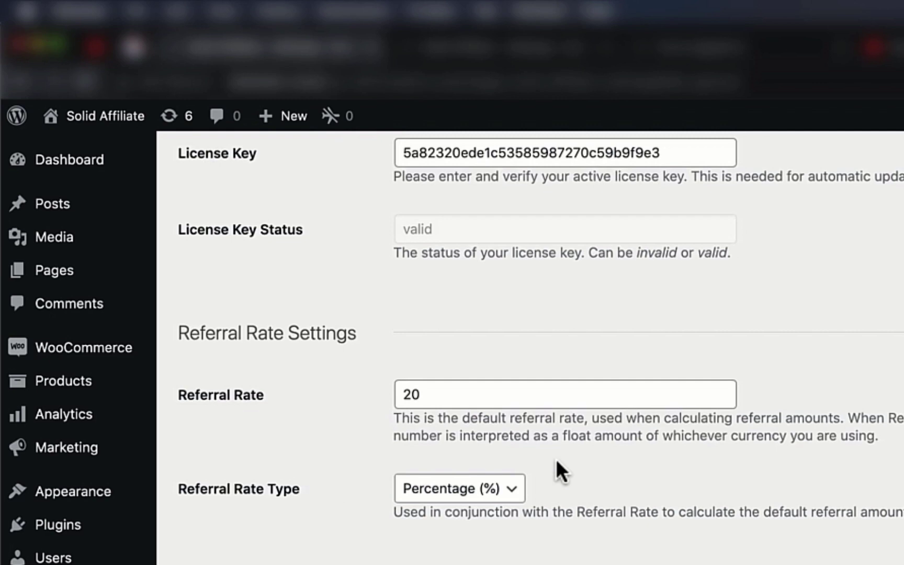
scroll(556, 459, "down", 5)
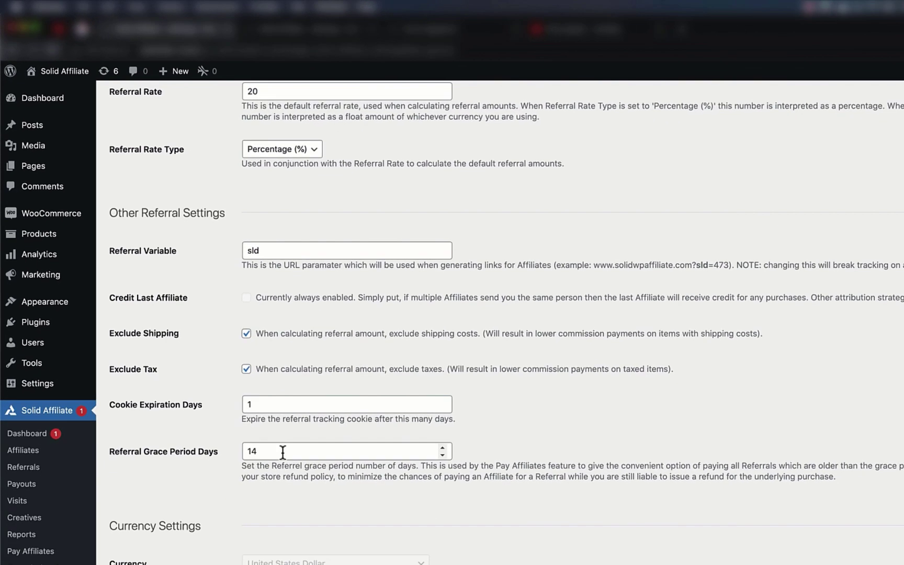
left_click(282, 452)
key("super+a")
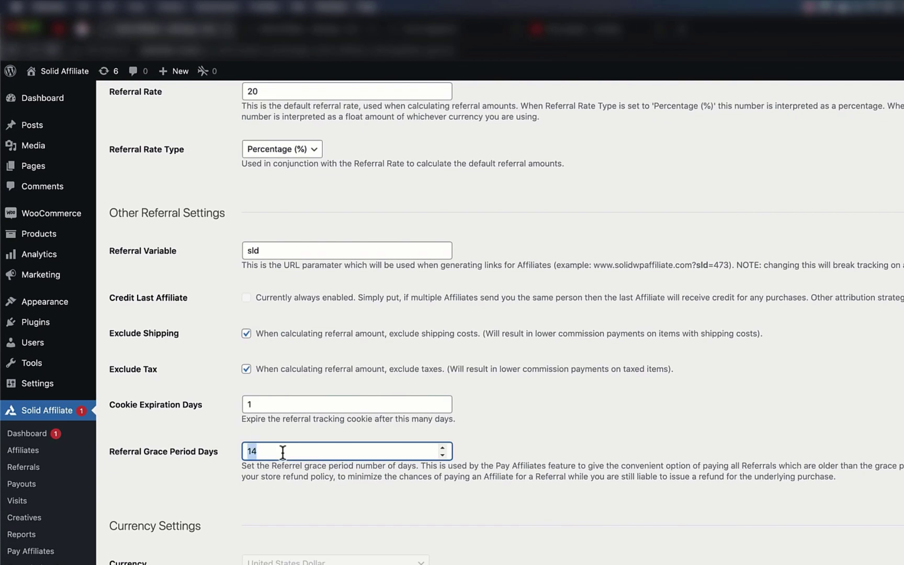
type("30")
scroll(281, 470, "down", 1)
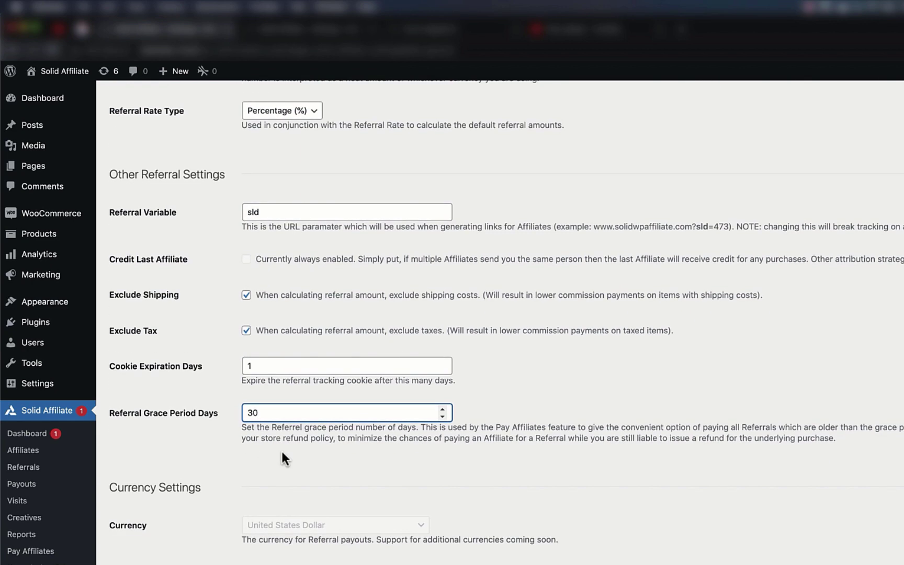
left_click(149, 518)
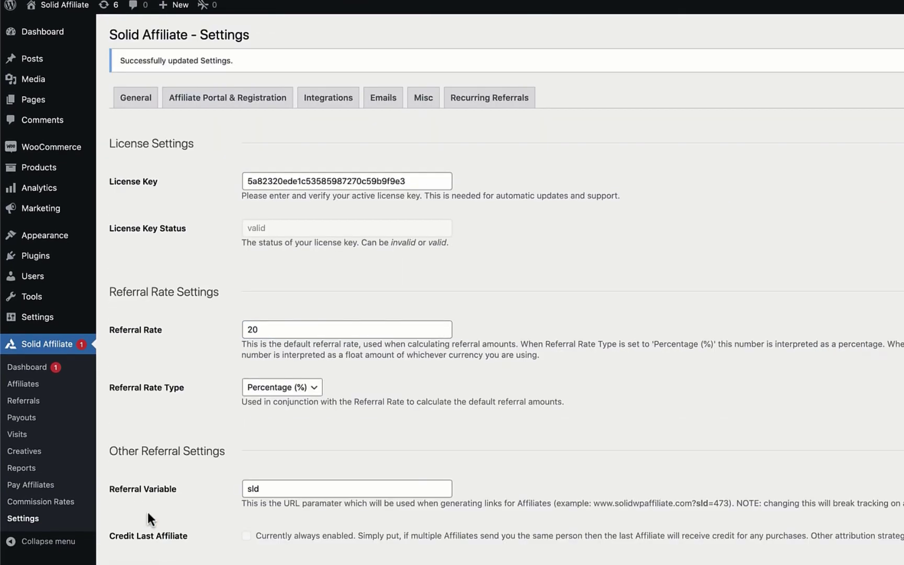
left_click(45, 368)
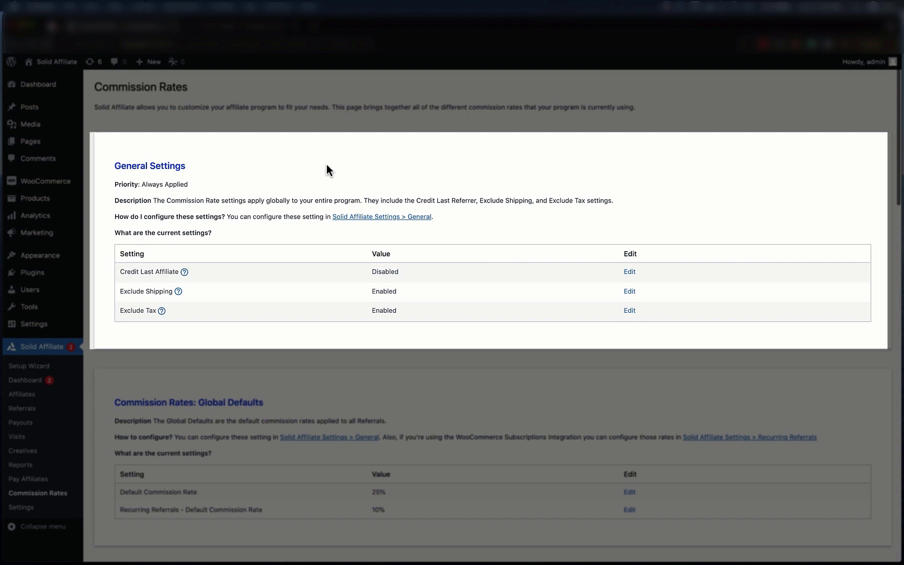
Read the Credit Last Affiliate and Exclude Tax help tips, then scroll to the 25%/10% defaults
mouse_move(183, 275)
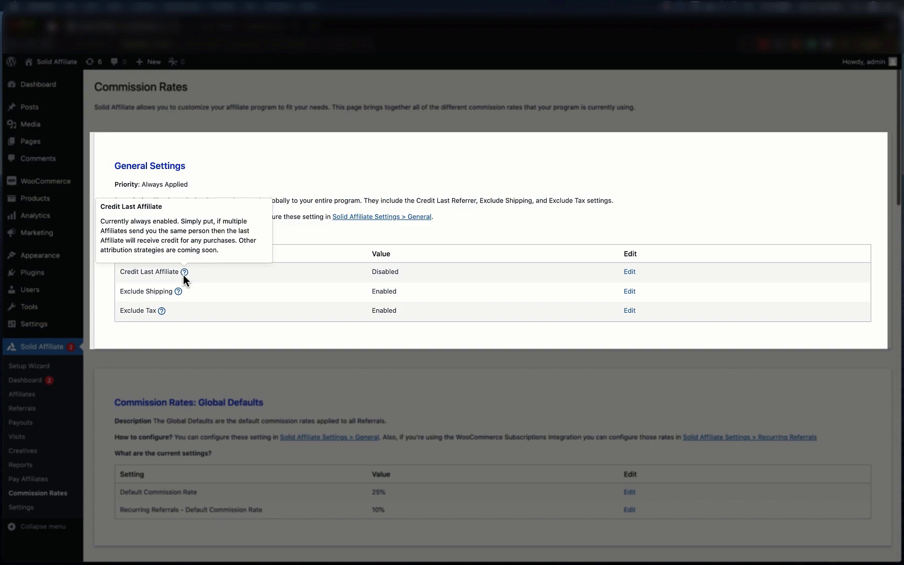
mouse_move(161, 313)
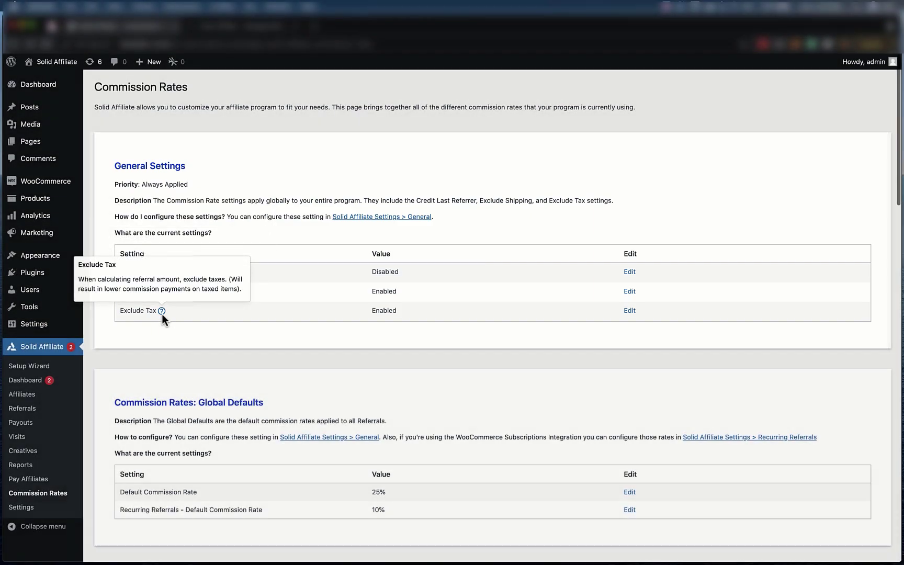
scroll(259, 321, "down", 5)
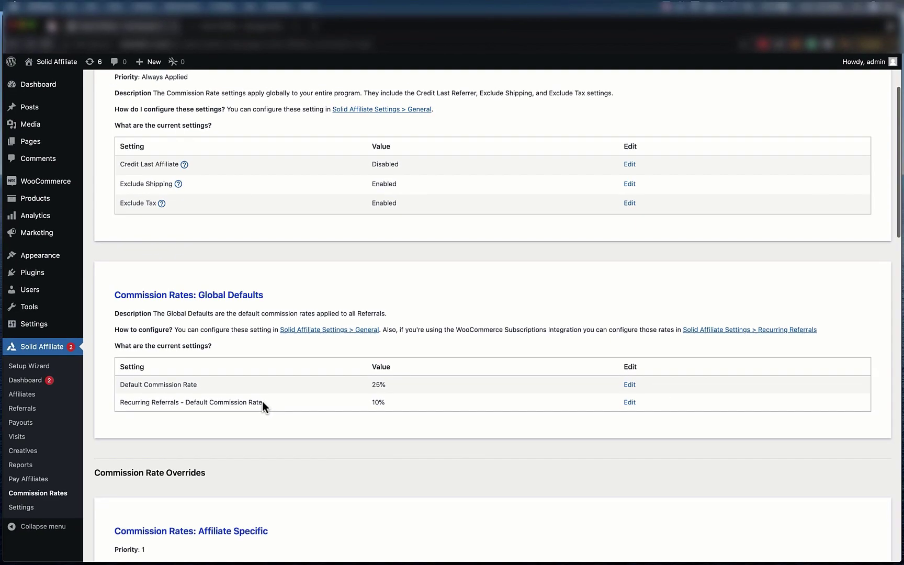
scroll(332, 381, "down", 3)
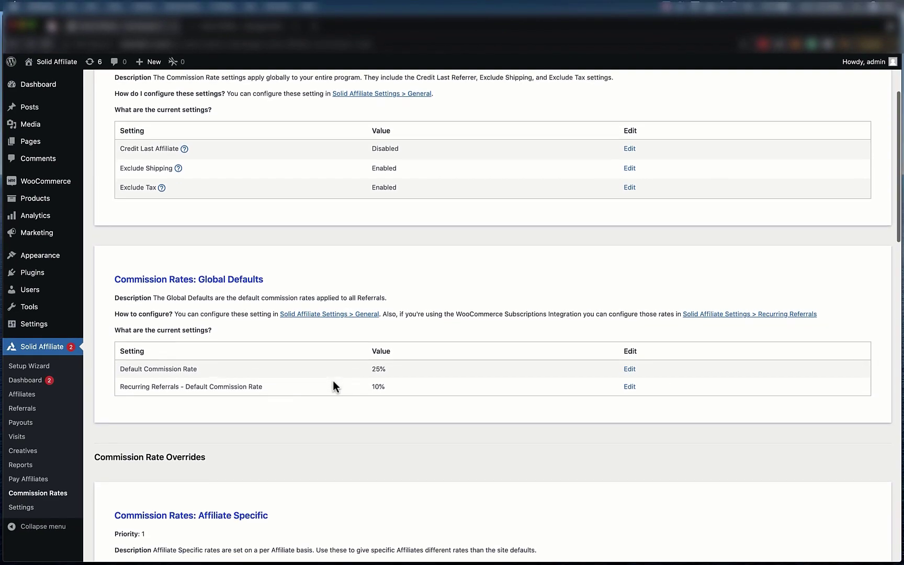
scroll(333, 386, "down", 3)
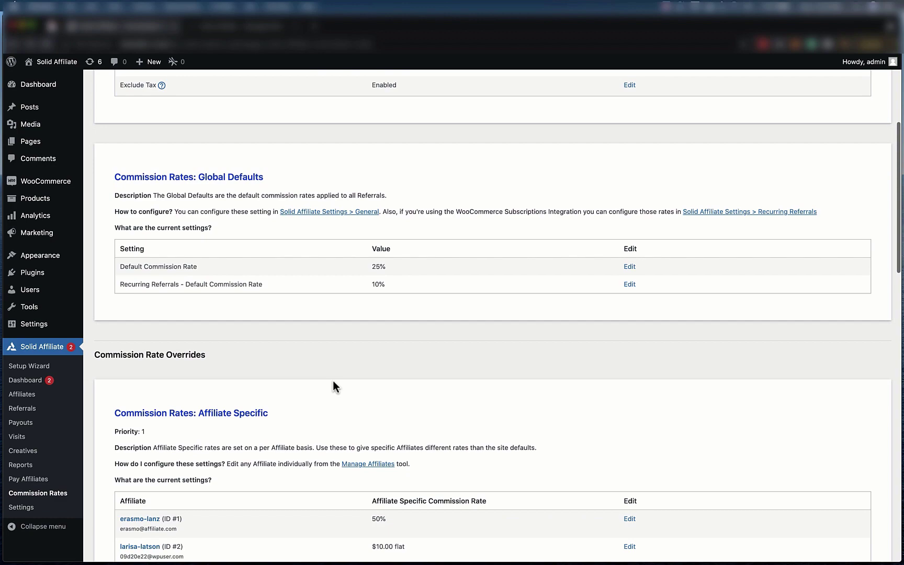
scroll(333, 381, "down", 3)
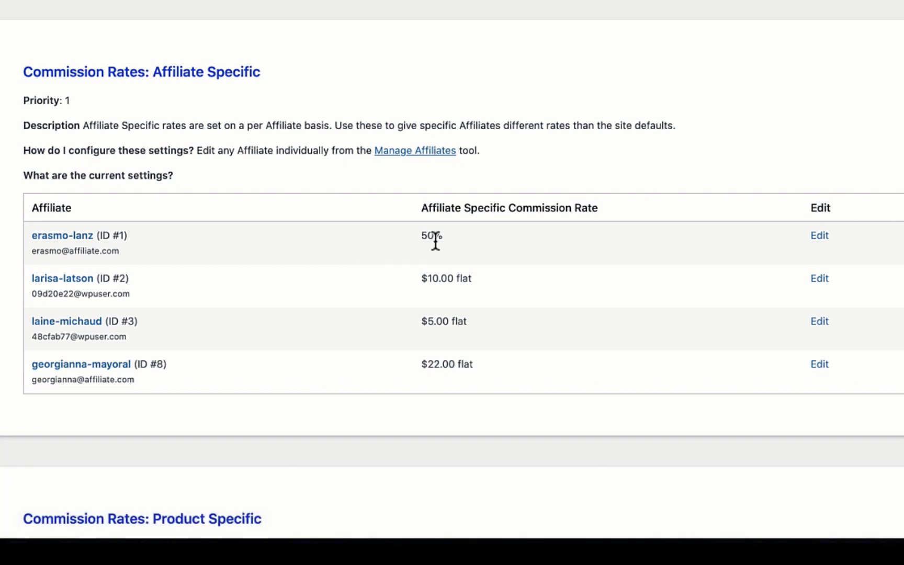
scroll(435, 242, "down", 1)
scroll(435, 241, "down", 10)
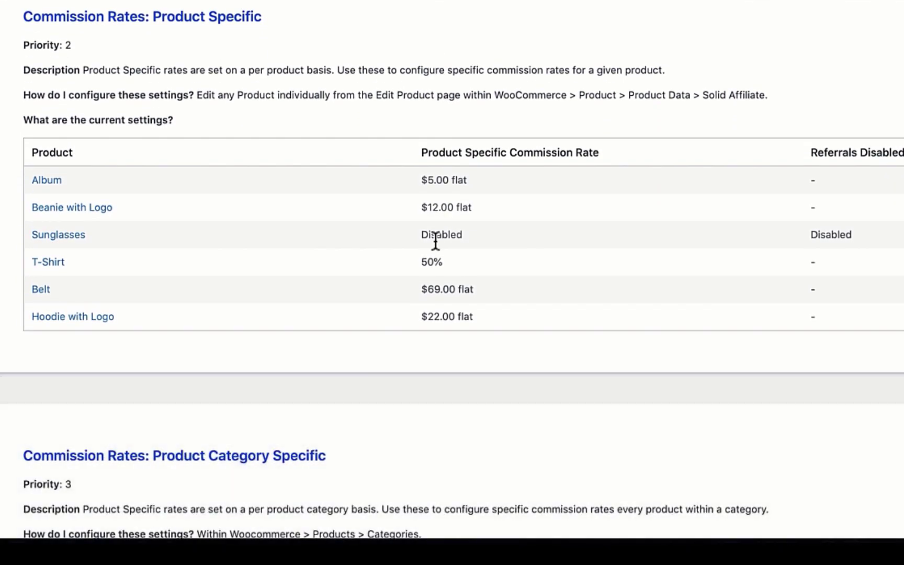
scroll(434, 238, "down", 4)
scroll(434, 239, "down", 2)
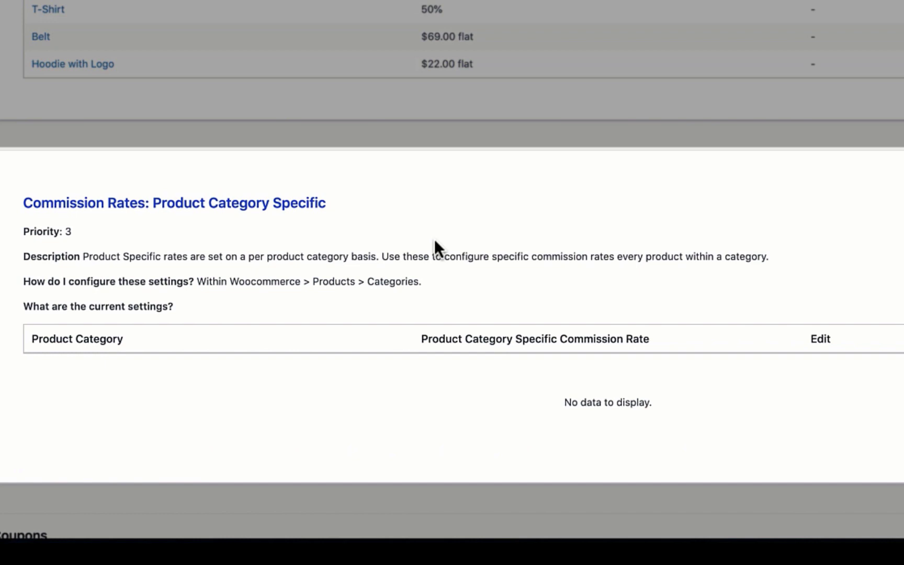
scroll(434, 239, "down", 9)
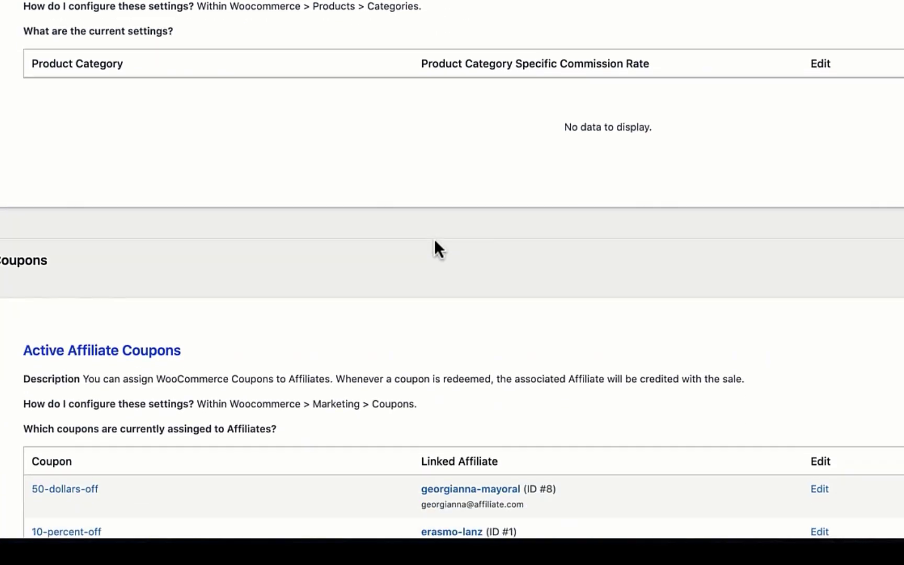
scroll(435, 241, "down", 3)
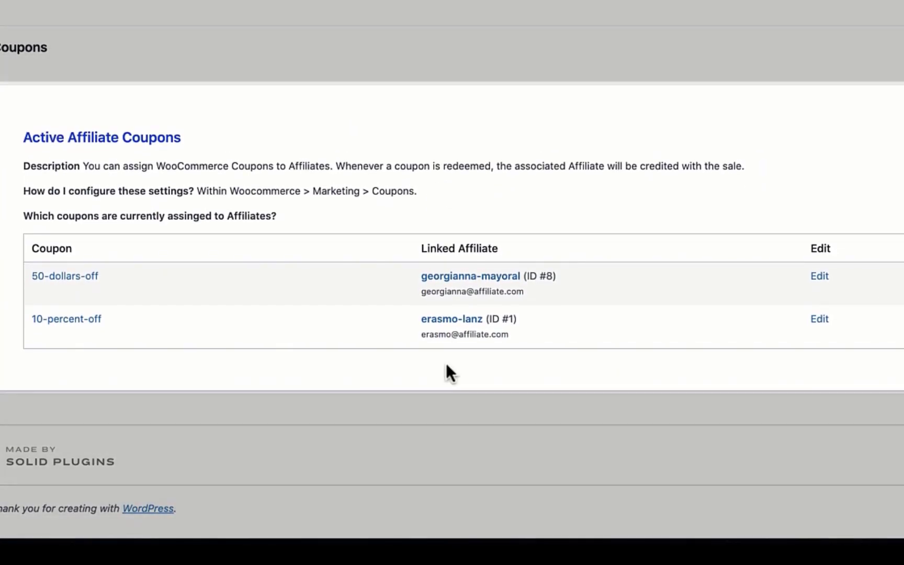